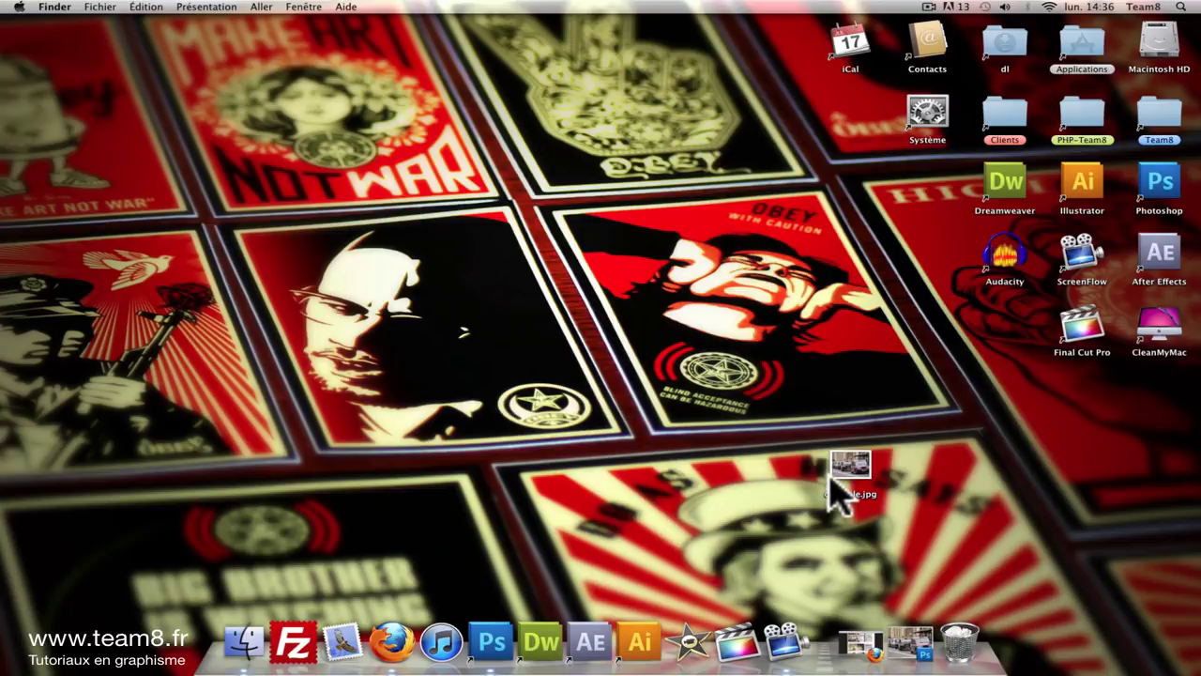
Bring up the taxi photo and duplicate the Arrière-plan layer as Arrière-plan copie.
{"action": "left_click", "coordinate": [506, 652]}
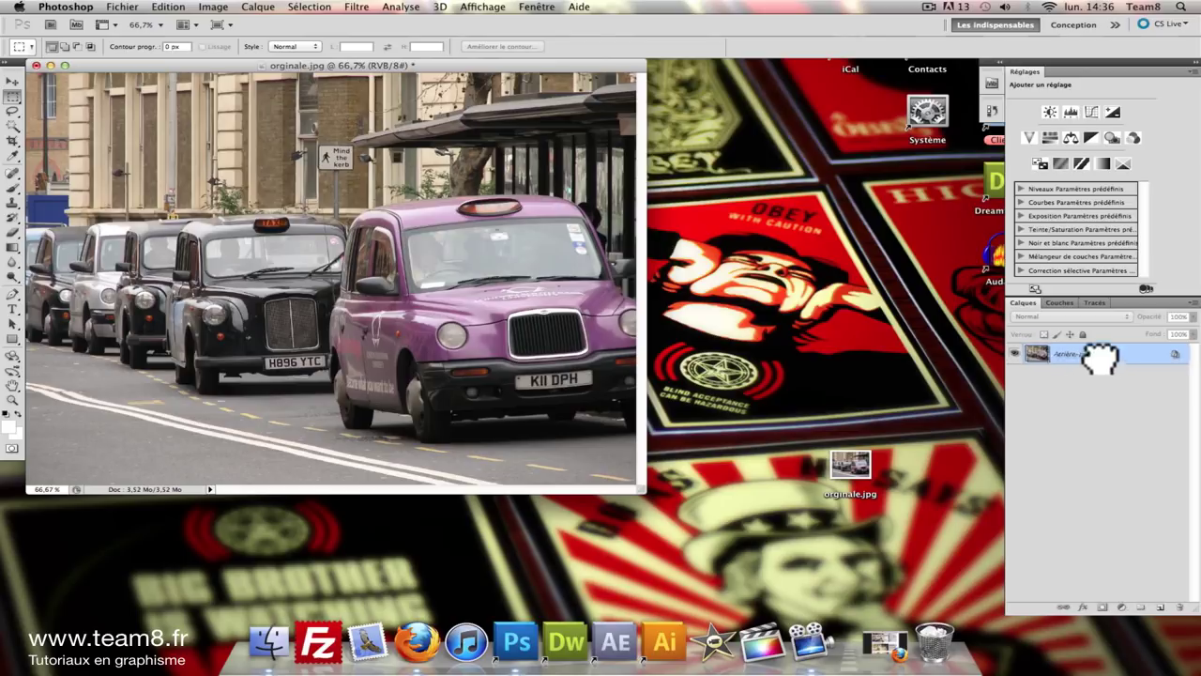
{"action": "left_click_drag", "start_coordinate": [1108, 362], "coordinate": [1147, 549]}
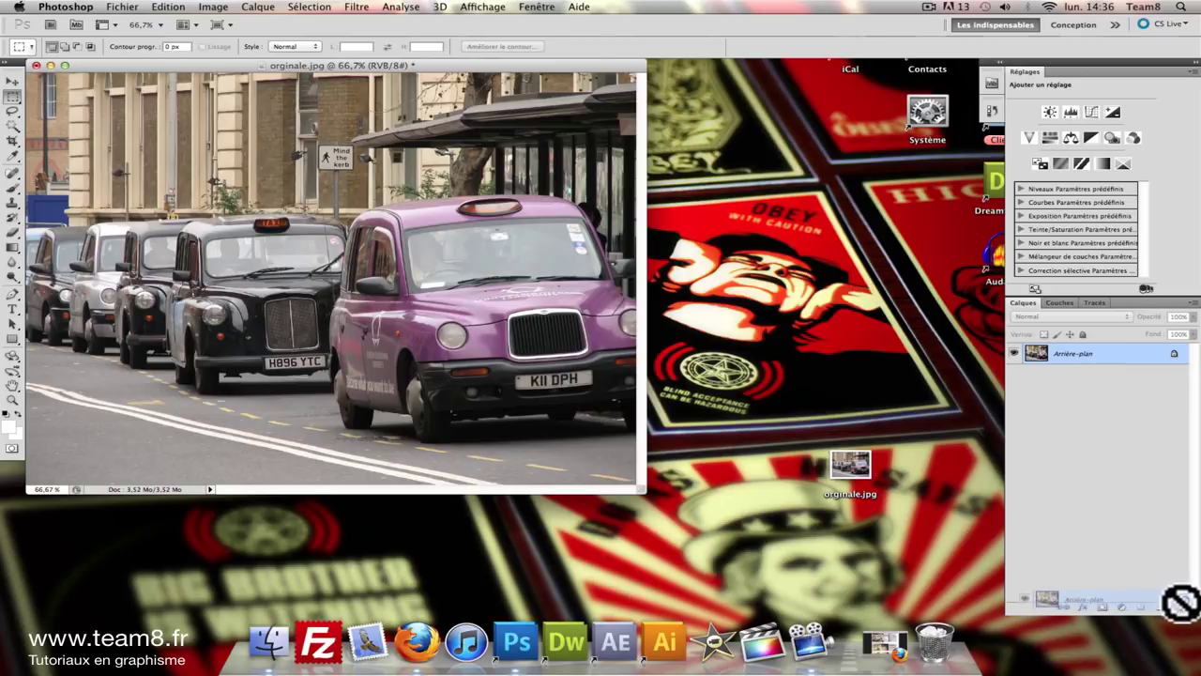
{"action": "left_click_drag", "start_coordinate": [1148, 549], "coordinate": [1161, 608]}
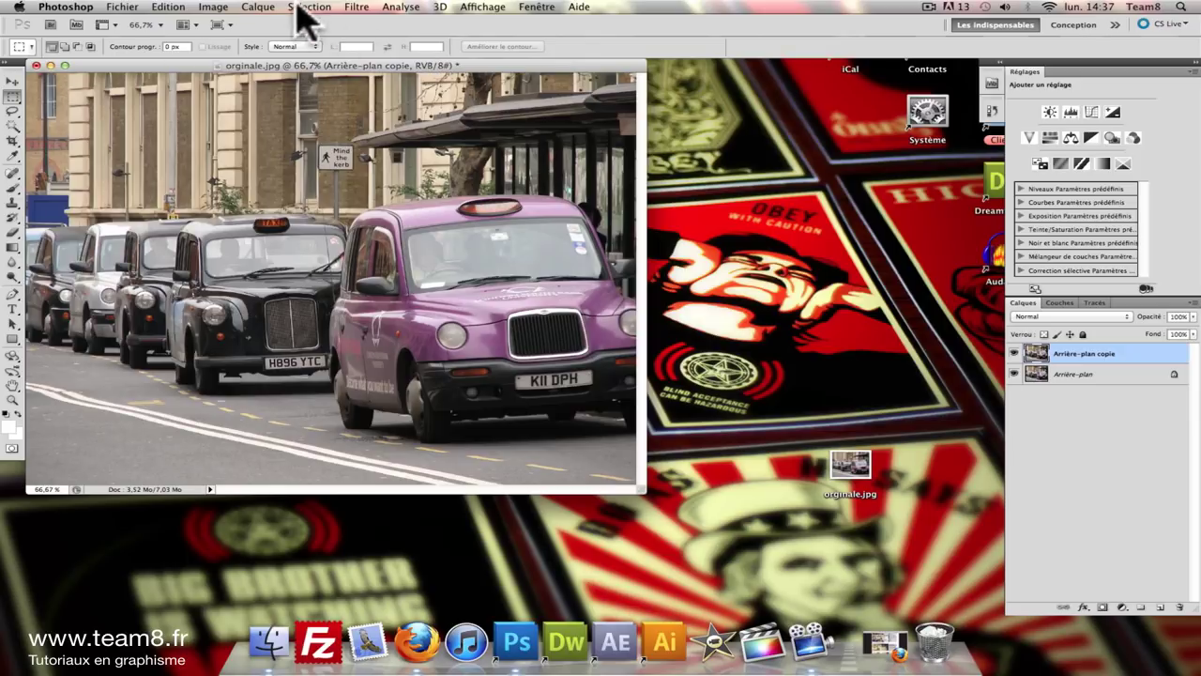
Add Teinte/Saturation 1 with hue -20 and saturation +50, then duplicate that adjustment layer.
{"action": "left_click", "coordinate": [258, 8]}
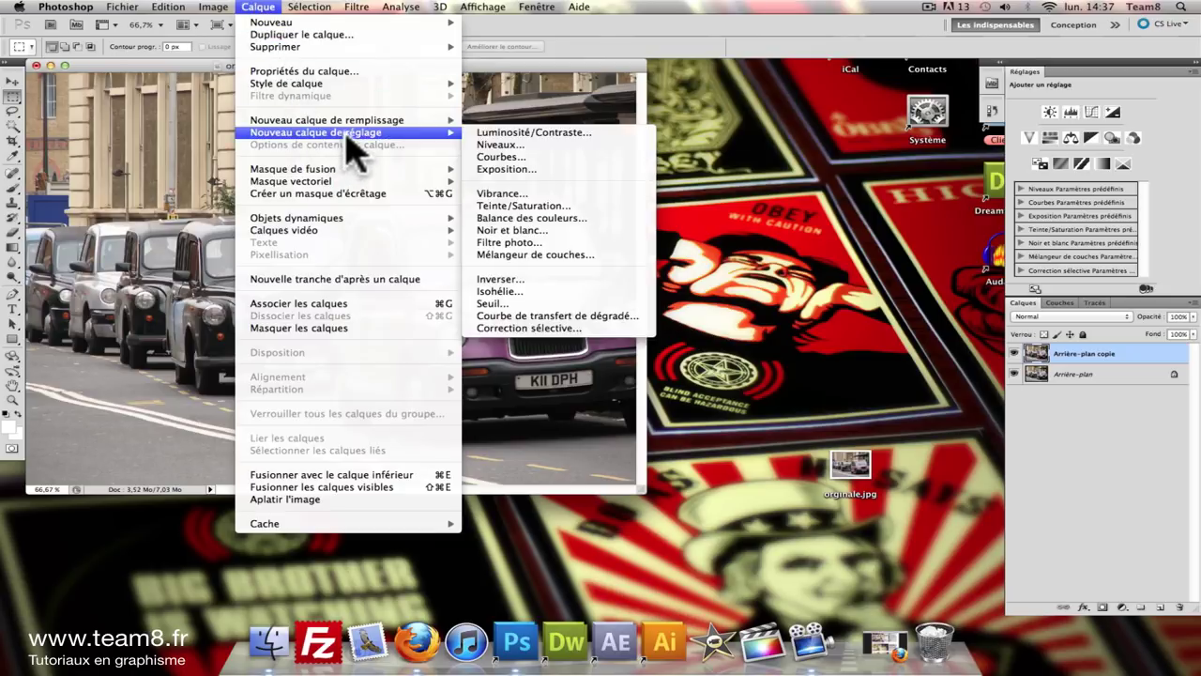
{"action": "mouse_move", "coordinate": [316, 132]}
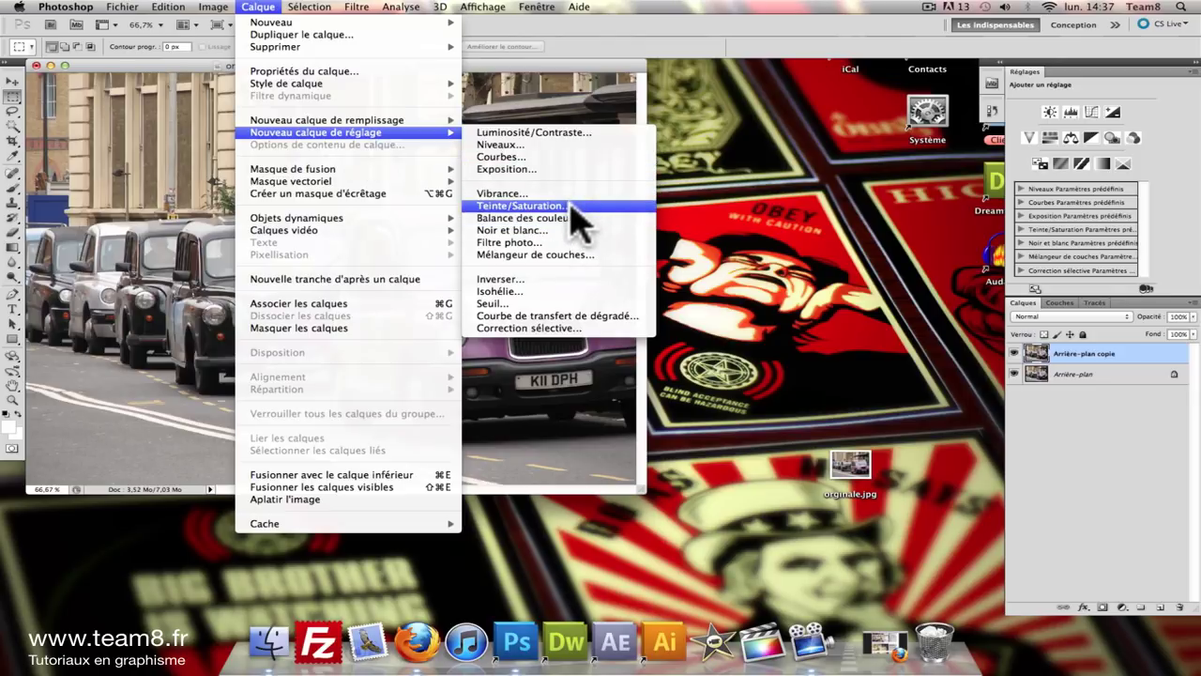
{"action": "left_click", "coordinate": [575, 207]}
{"action": "key", "text": "Return"}
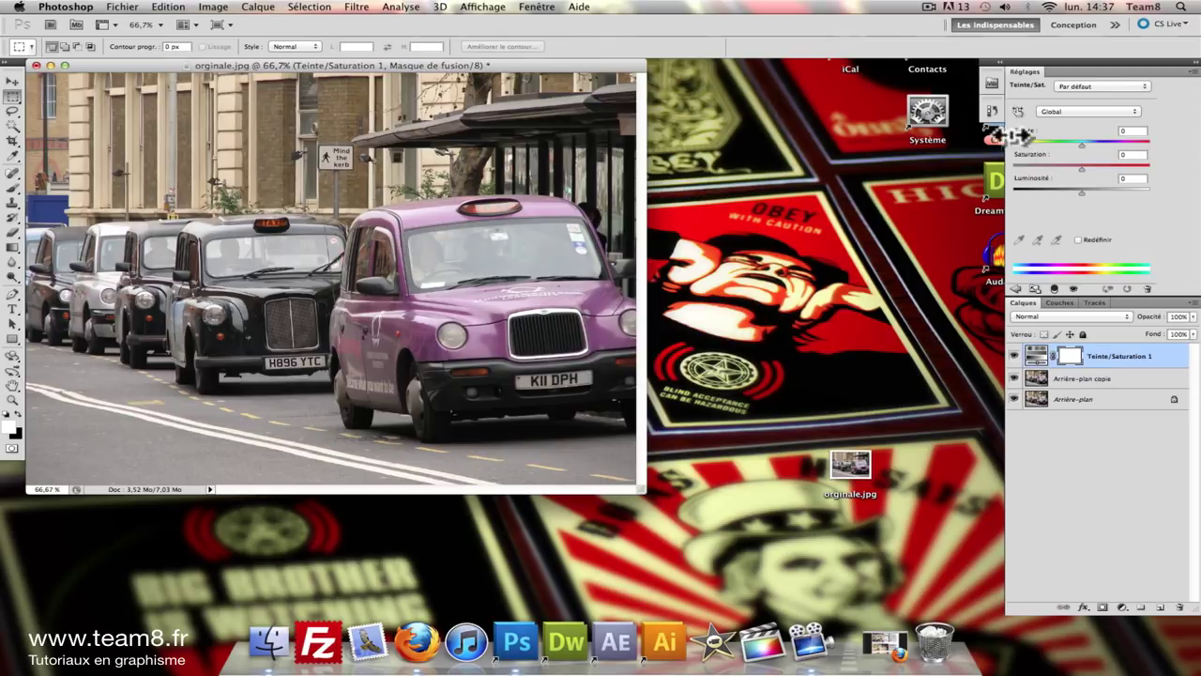
{"action": "left_click", "coordinate": [1126, 130]}
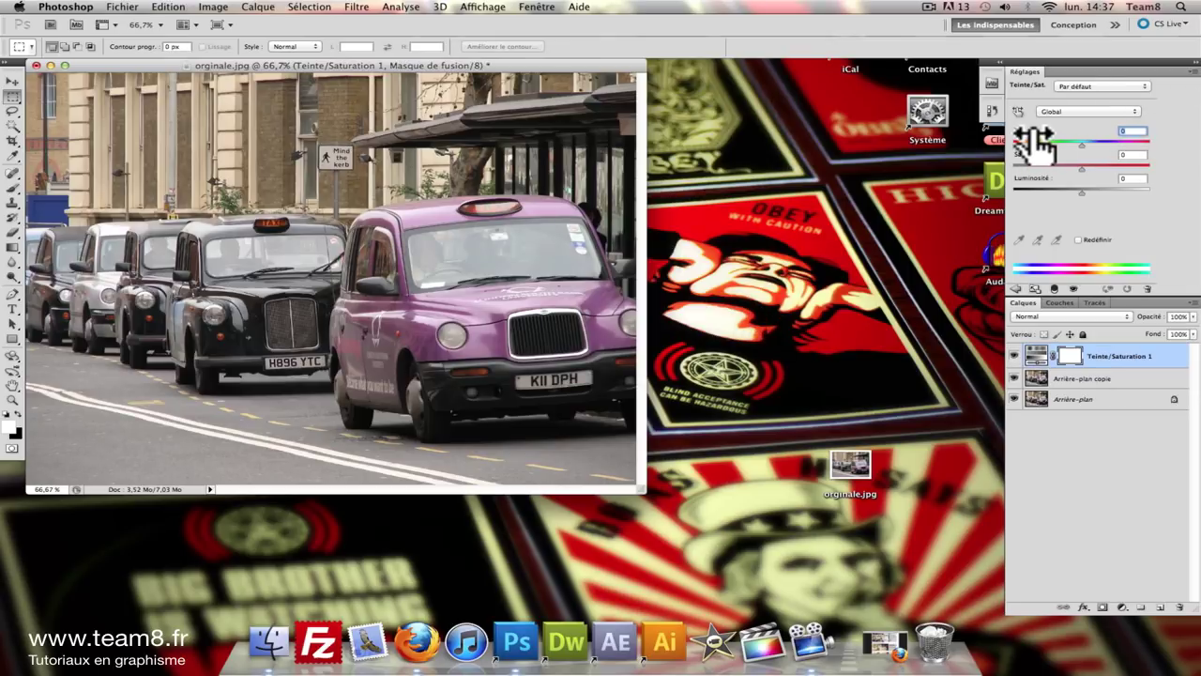
{"action": "type", "text": "-20"}
{"action": "key", "text": "Tab"}
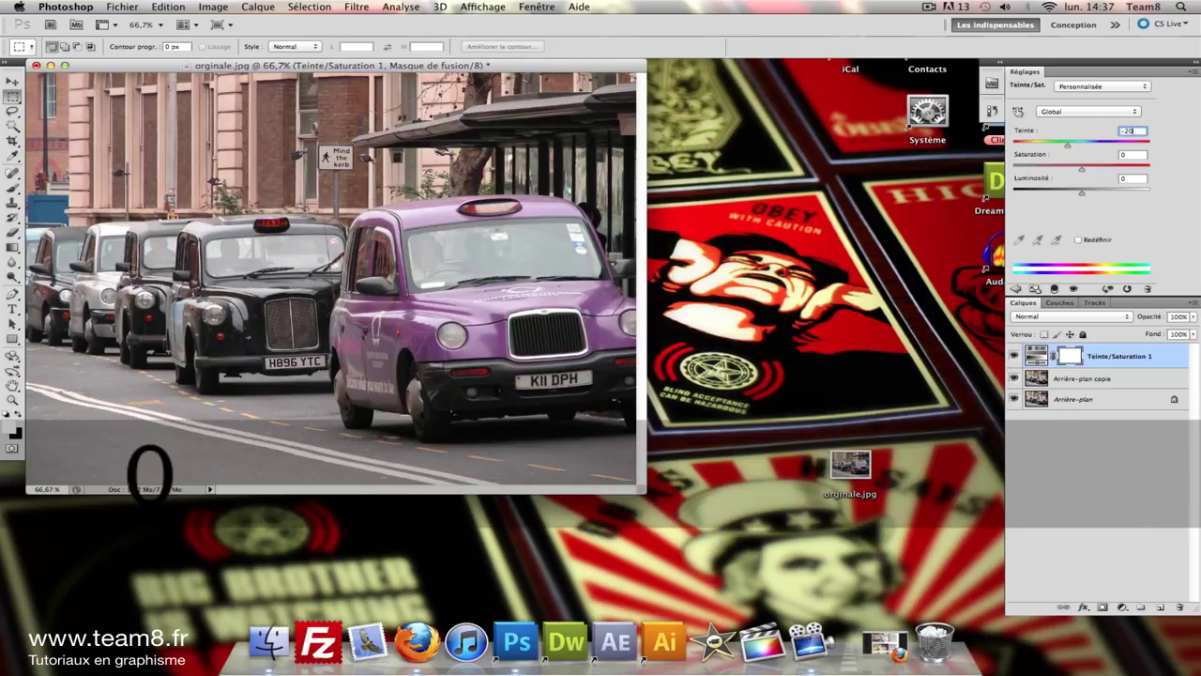
{"action": "type", "text": "5"}
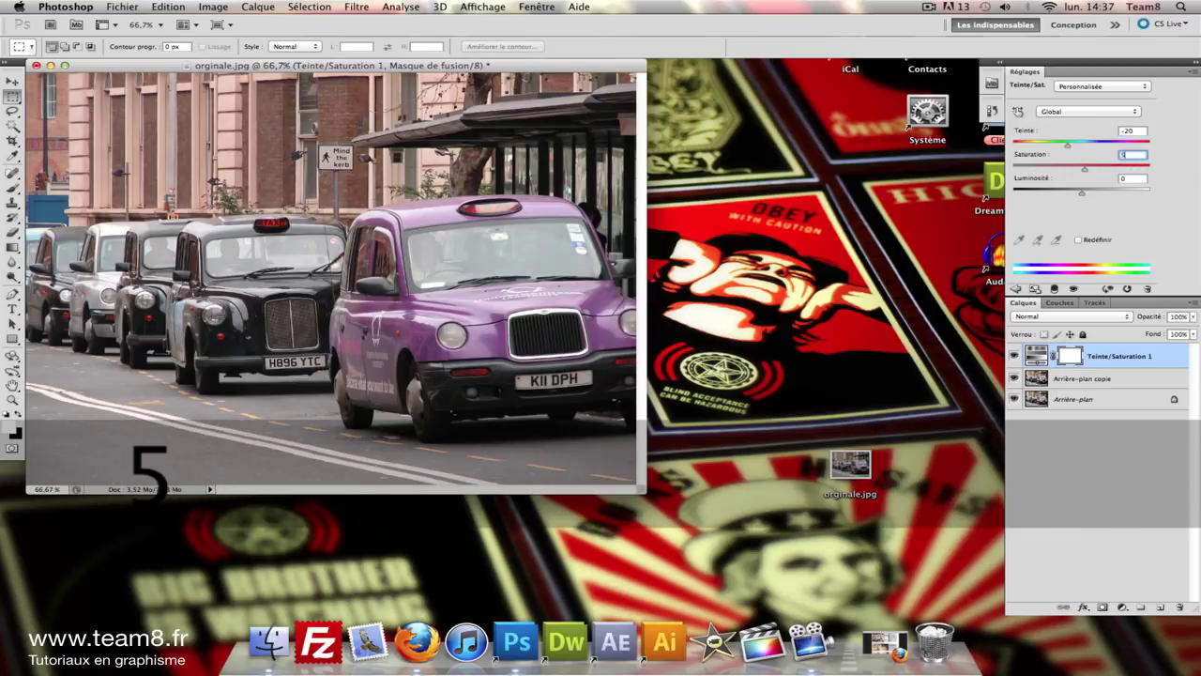
{"action": "type", "text": "0"}
{"action": "key", "text": "Return"}
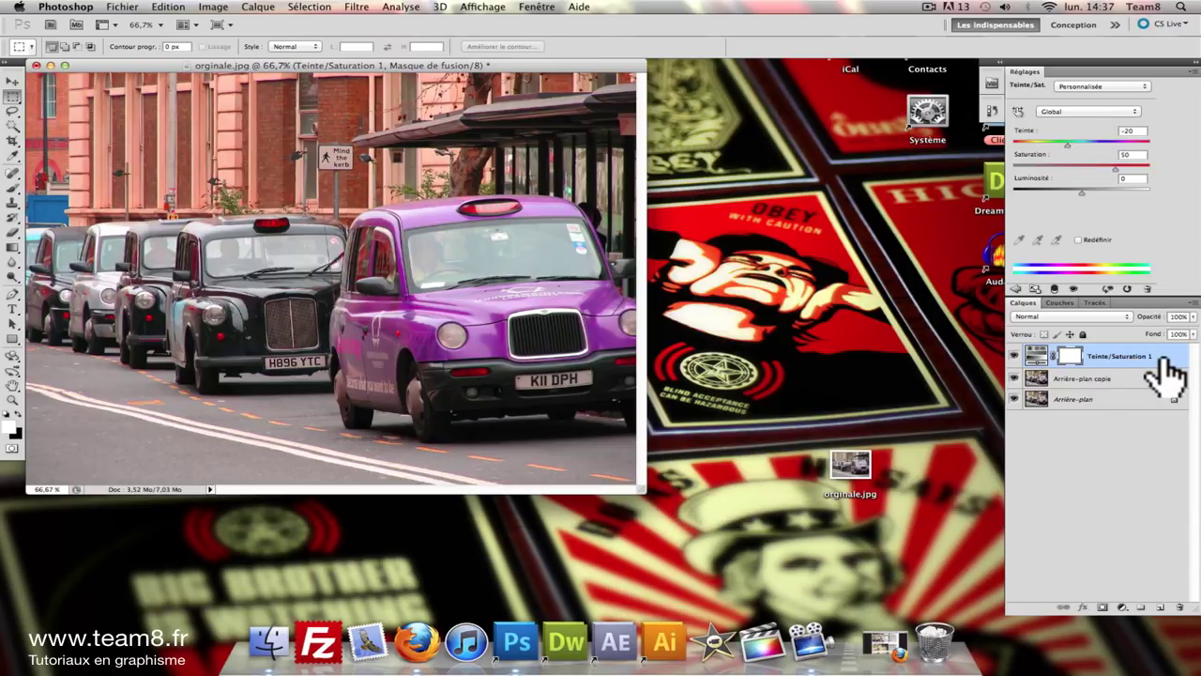
{"action": "mouse_move", "coordinate": [1143, 366]}
{"action": "left_mouse_down"}
{"action": "mouse_move", "coordinate": [1161, 476]}
{"action": "mouse_move", "coordinate": [1148, 537]}
{"action": "mouse_move", "coordinate": [1171, 584]}
{"action": "mouse_move", "coordinate": [1161, 607]}
{"action": "left_mouse_up"}
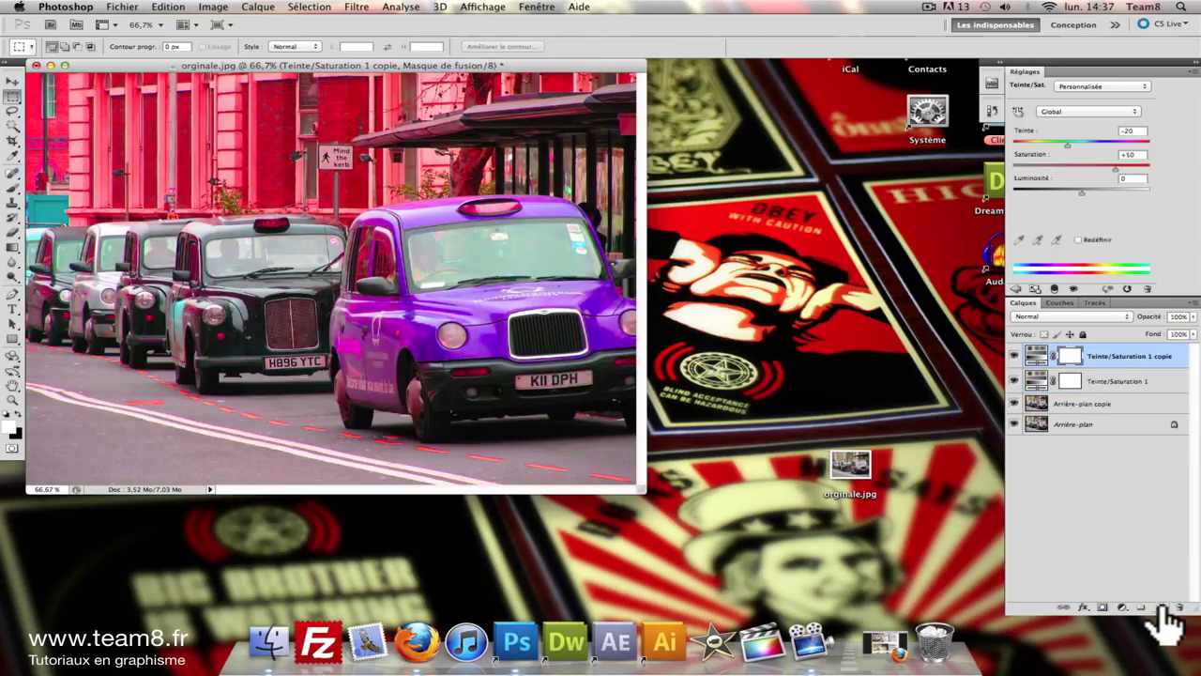
Colourize Teinte/Saturation 1 copie at hue 47, saturation 29, and set its opacity to 60%.
{"action": "left_click", "coordinate": [1079, 240]}
{"action": "left_click_drag", "start_coordinate": [1016, 145], "coordinate": [1038, 146]}
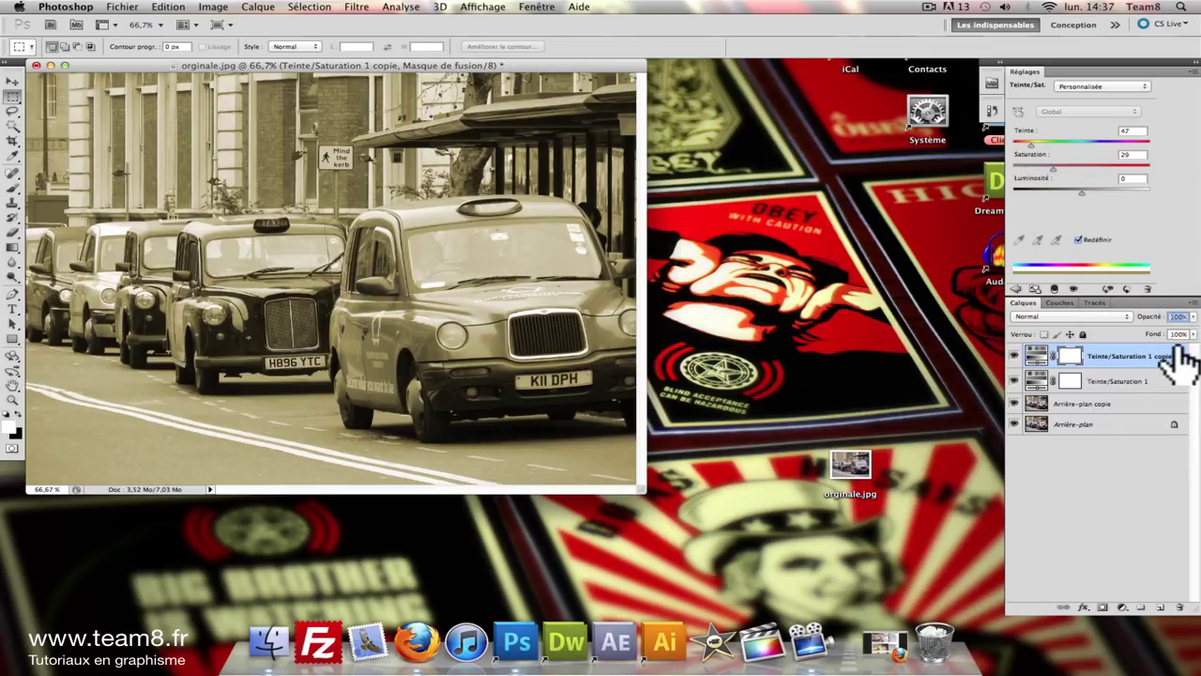
{"action": "key", "text": "6"}
{"action": "key", "text": "Return"}
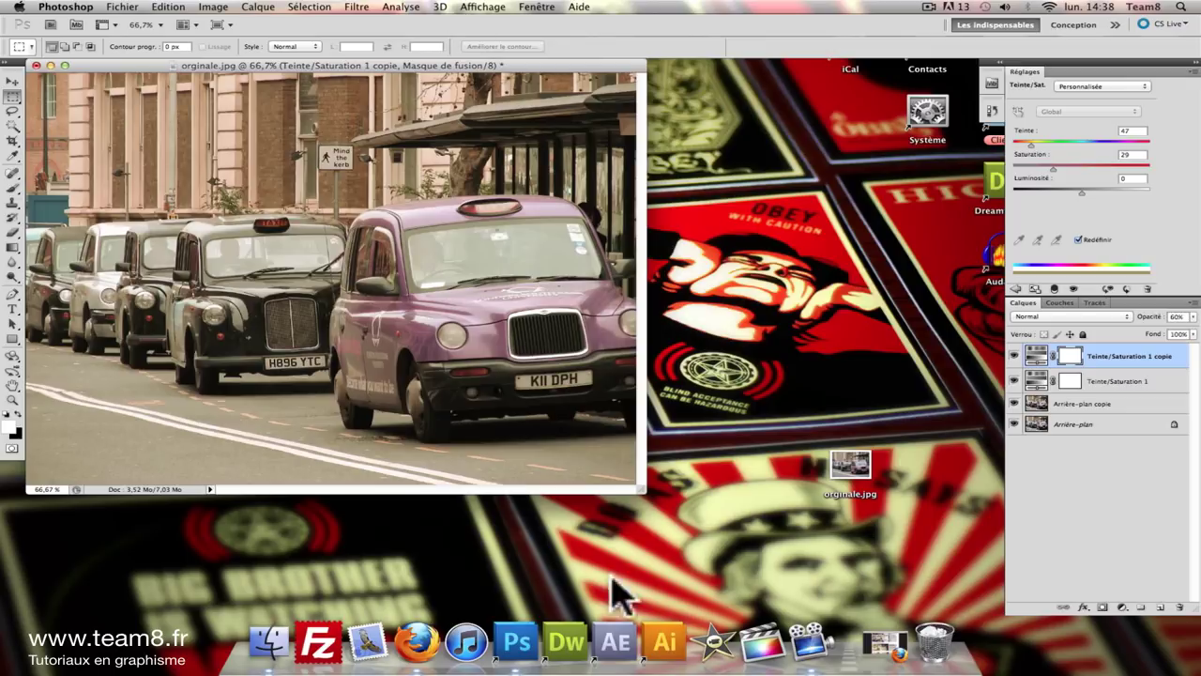
Create a new gradient fill layer, Fond en dégradé 1.
{"action": "left_click", "coordinate": [214, 8]}
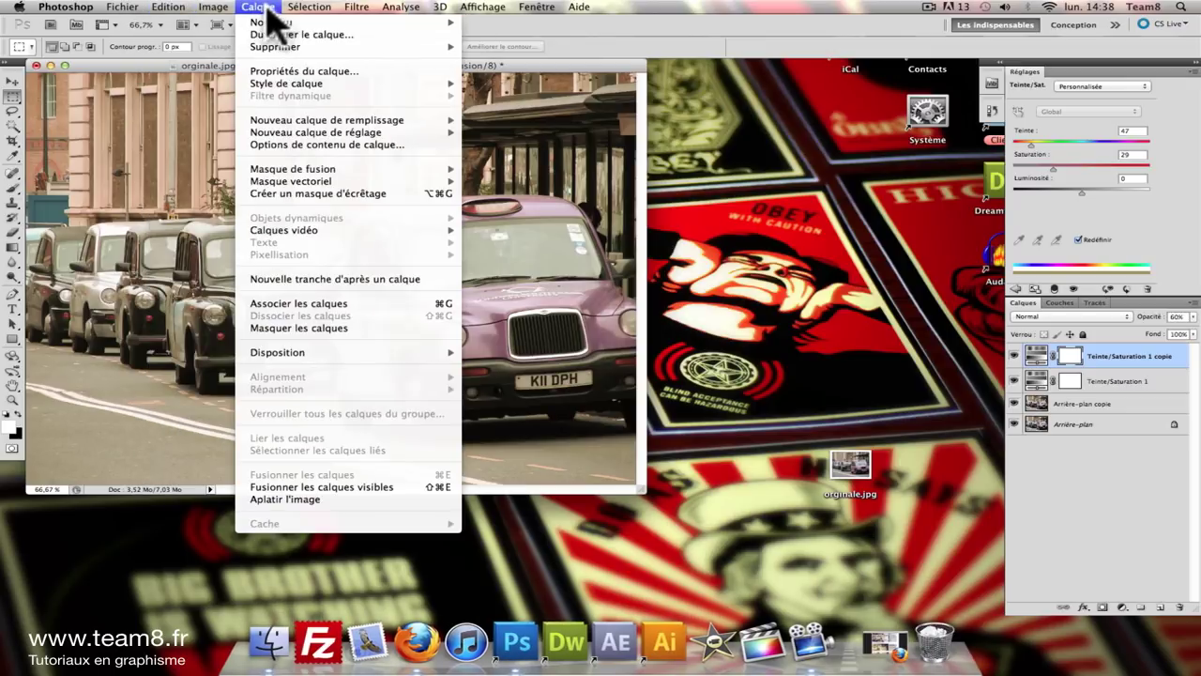
{"action": "mouse_move", "coordinate": [326, 120]}
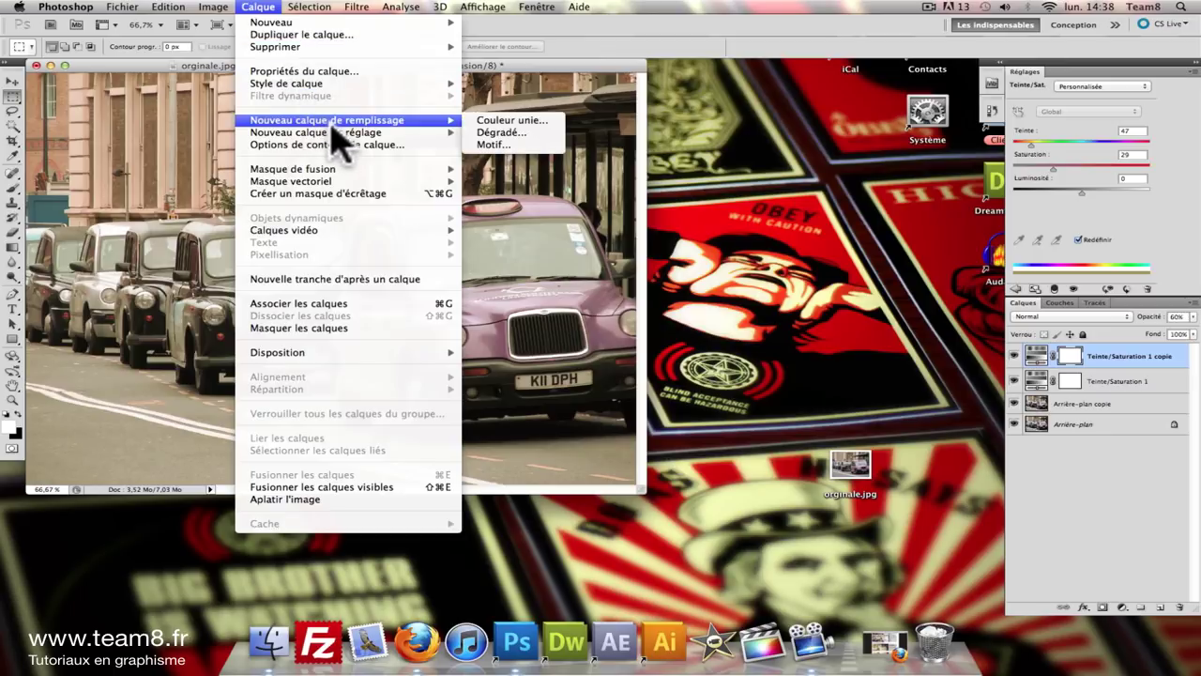
{"action": "left_click", "coordinate": [512, 132]}
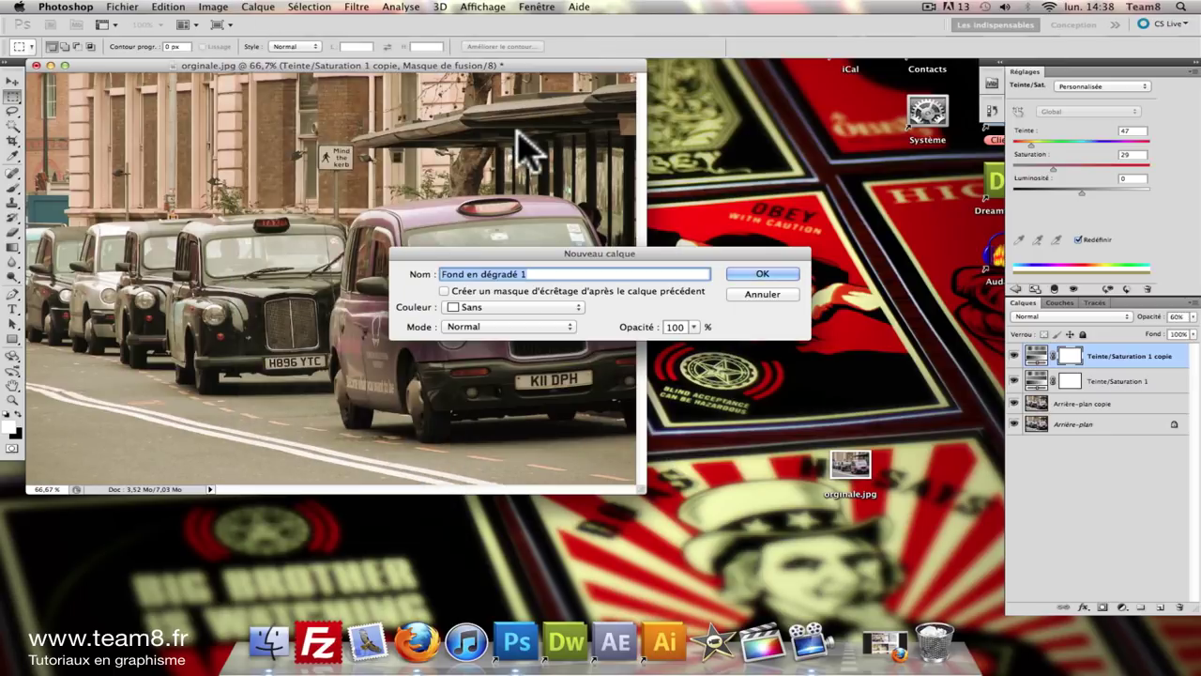
{"action": "left_click", "coordinate": [748, 273]}
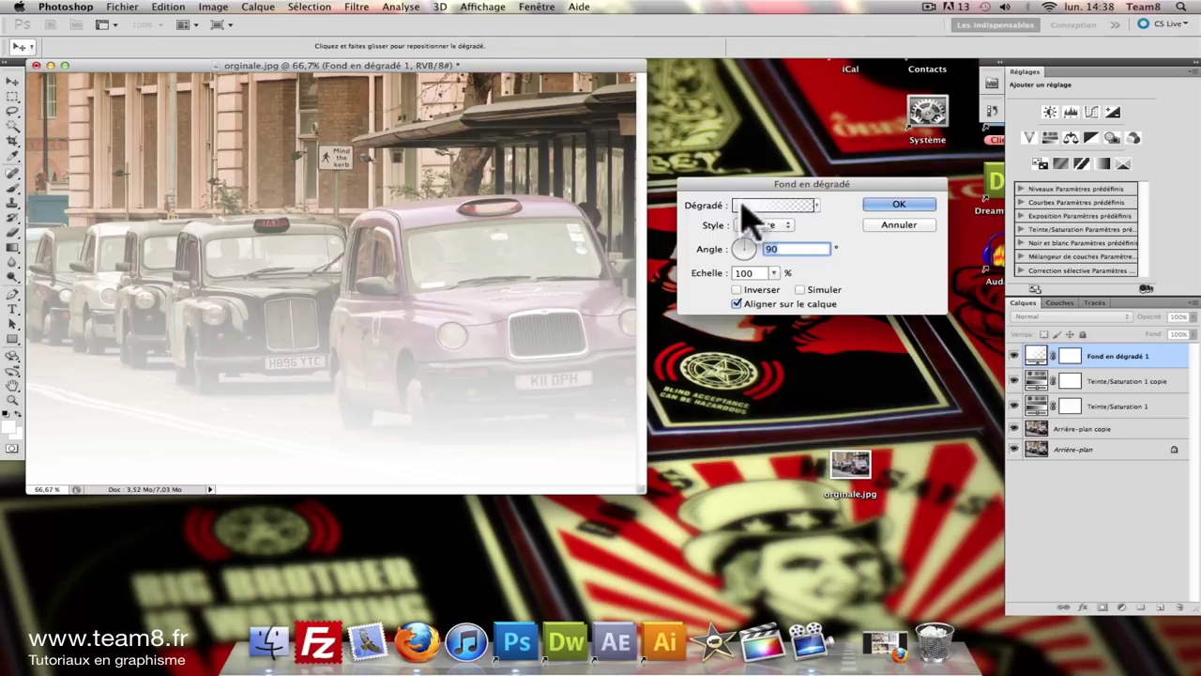
Make the fill a black-to-transparent gradient using the Premier plan -> transparent preset.
{"action": "left_click", "coordinate": [772, 206]}
{"action": "left_click", "coordinate": [711, 166]}
{"action": "left_click", "coordinate": [746, 205]}
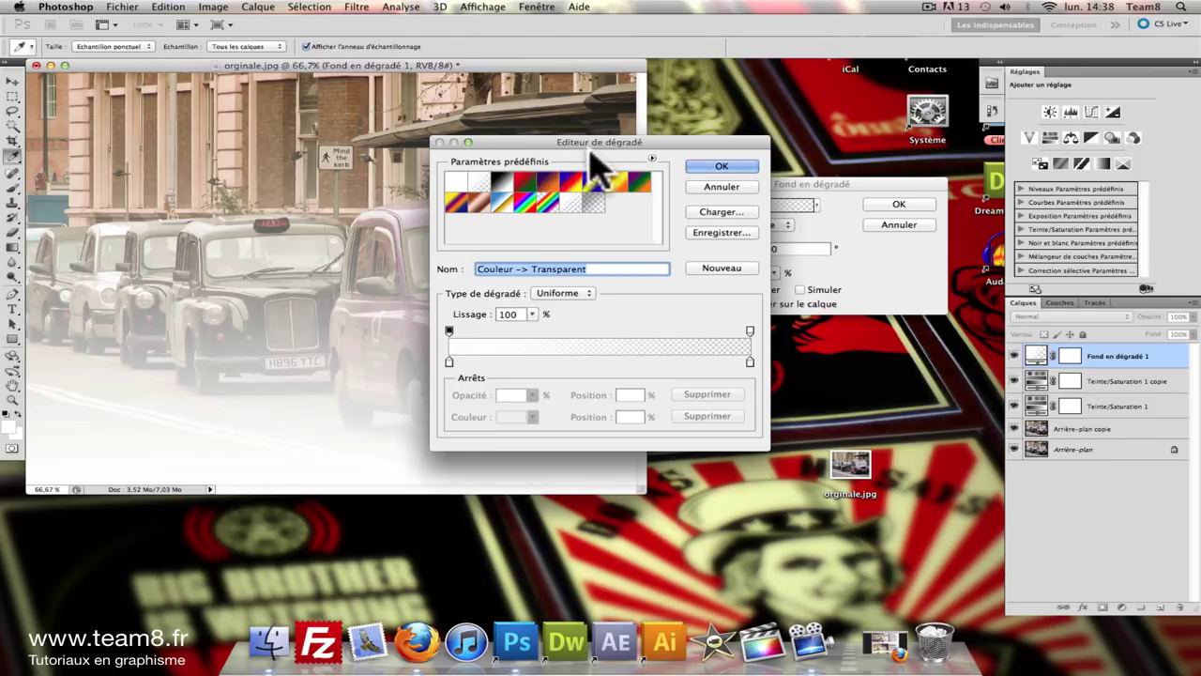
{"action": "left_click_drag", "start_coordinate": [584, 147], "coordinate": [678, 214]}
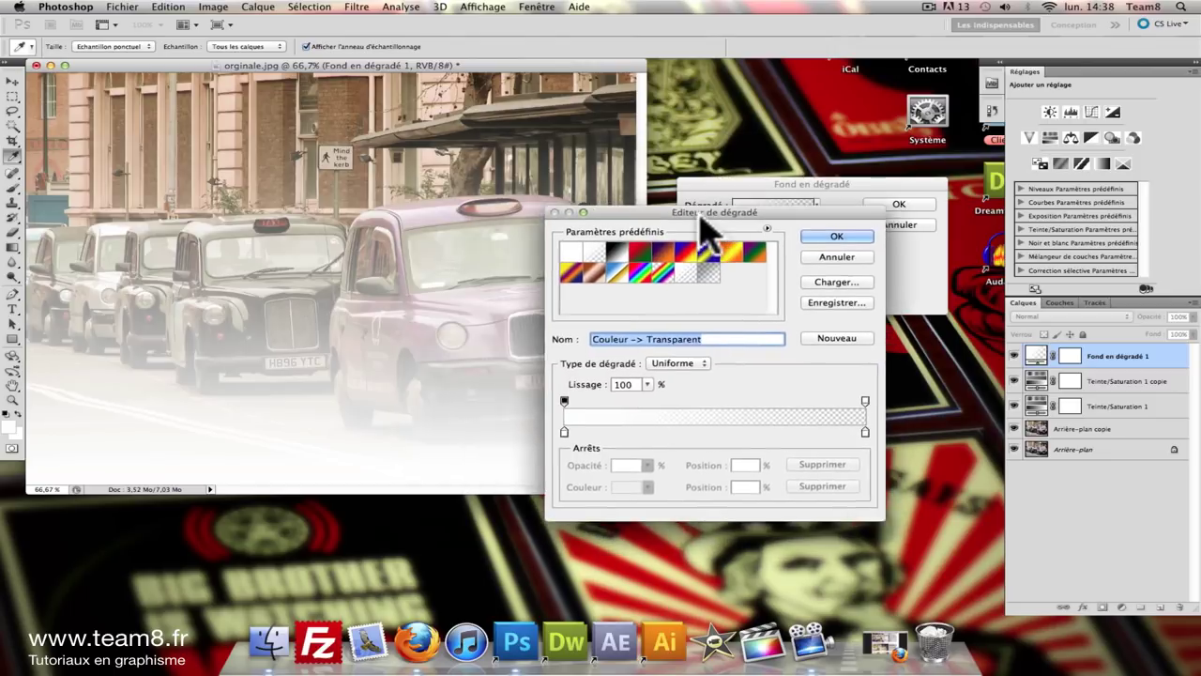
{"action": "left_click", "coordinate": [619, 251]}
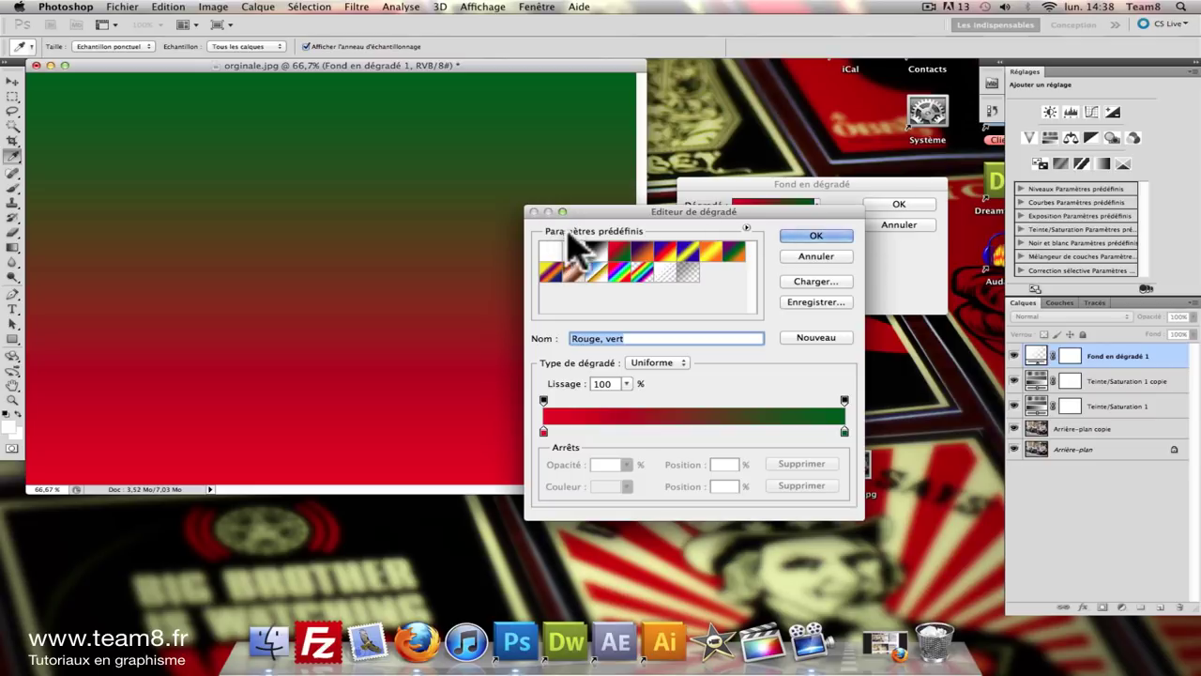
{"action": "left_click", "coordinate": [569, 254]}
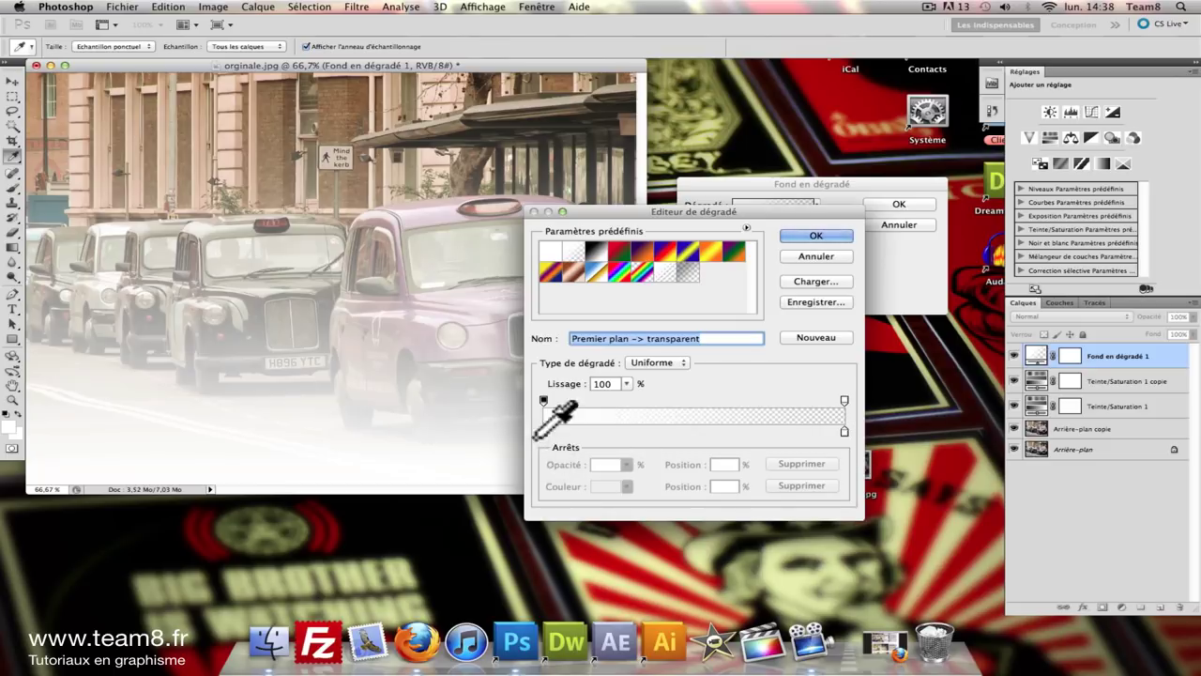
{"action": "left_click", "coordinate": [543, 432]}
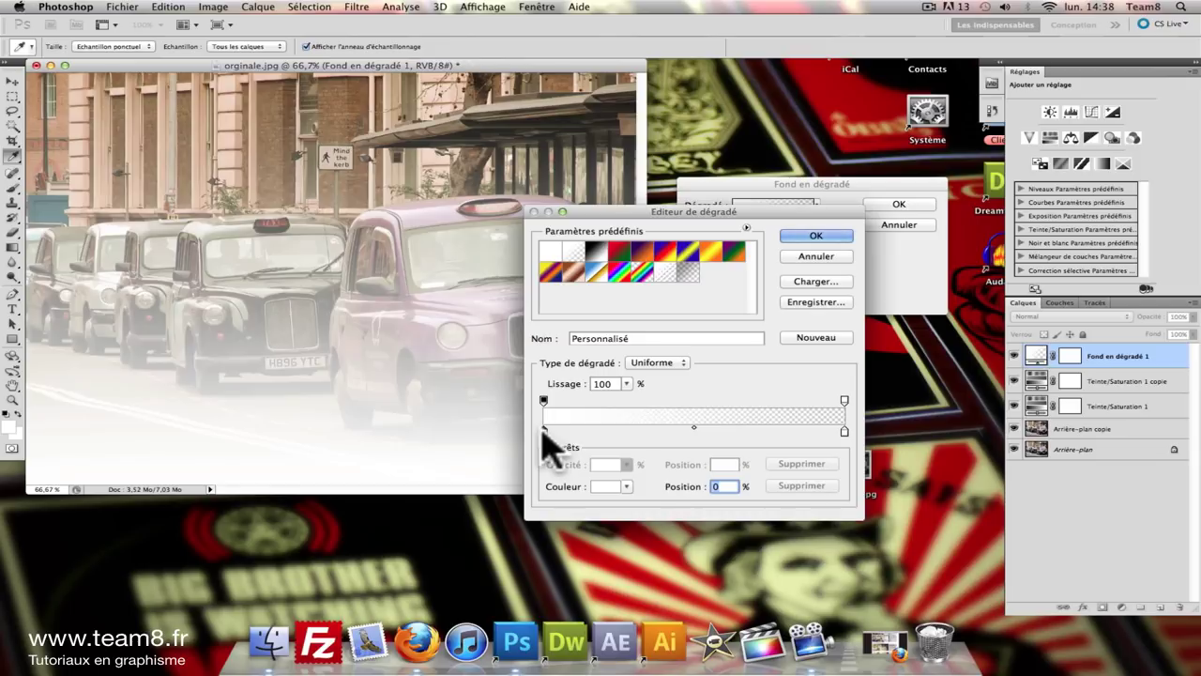
{"action": "double_click", "coordinate": [543, 431]}
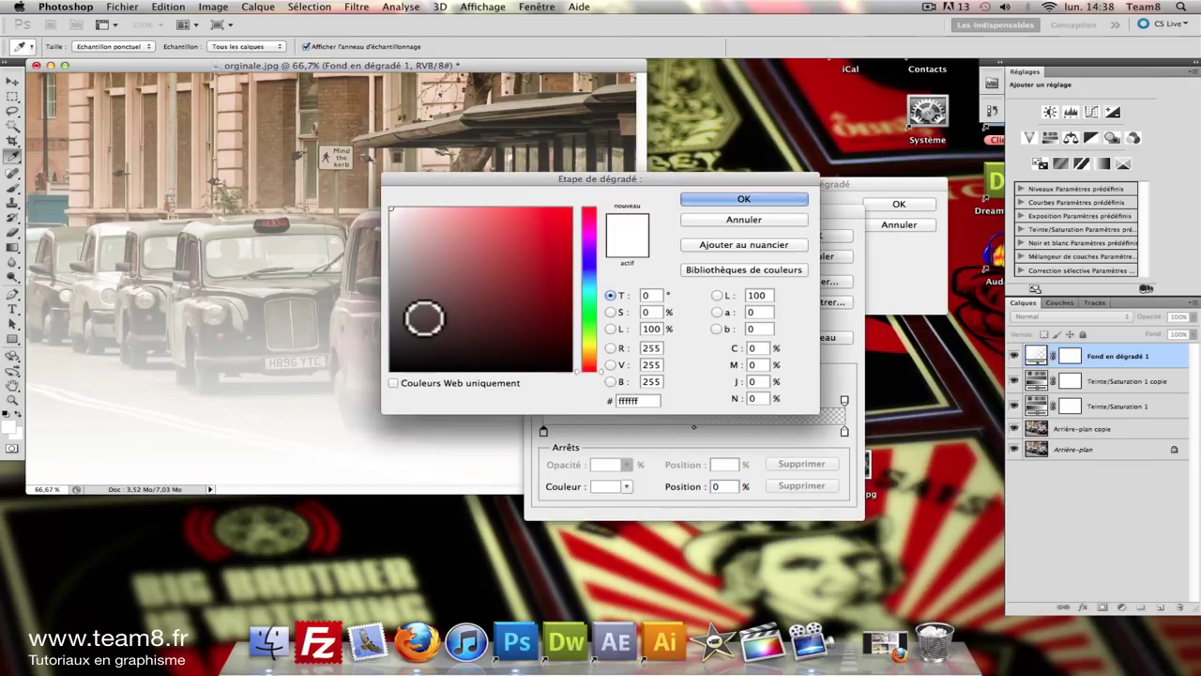
{"action": "left_click_drag", "start_coordinate": [422, 316], "coordinate": [314, 428]}
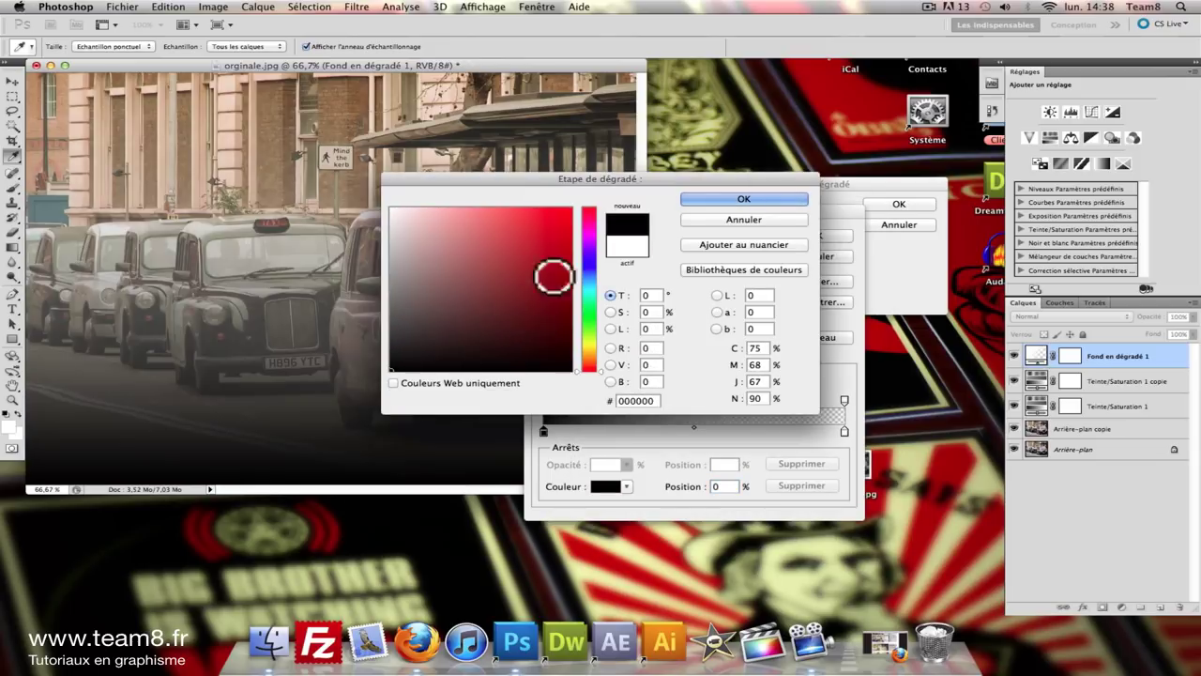
{"action": "left_click", "coordinate": [781, 200]}
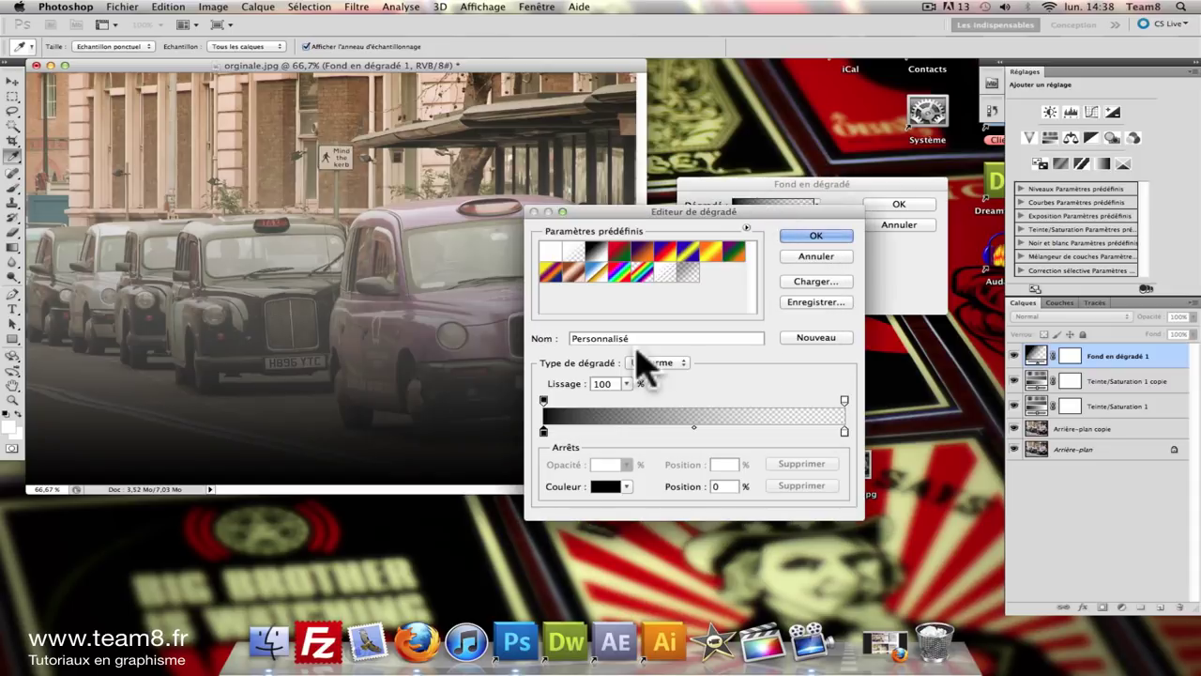
{"action": "left_click", "coordinate": [812, 237]}
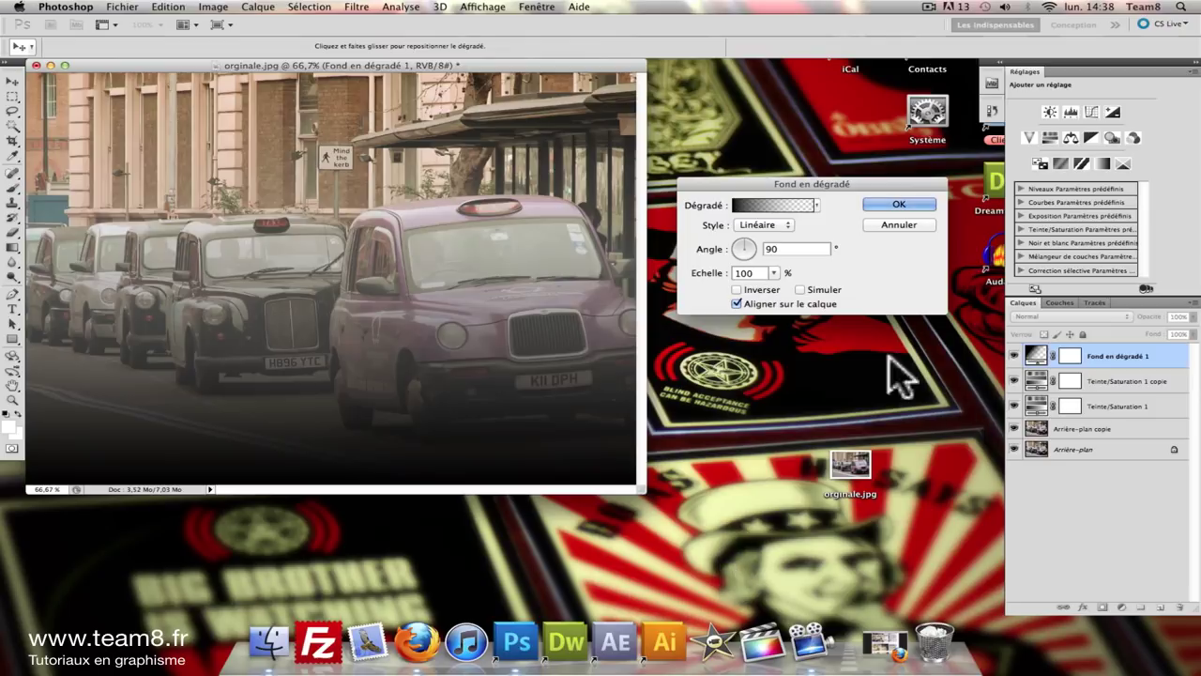
Make Fond en dégradé 1 an inverted radial gradient at 140% scale with 60% layer opacity.
{"action": "left_click", "coordinate": [738, 290]}
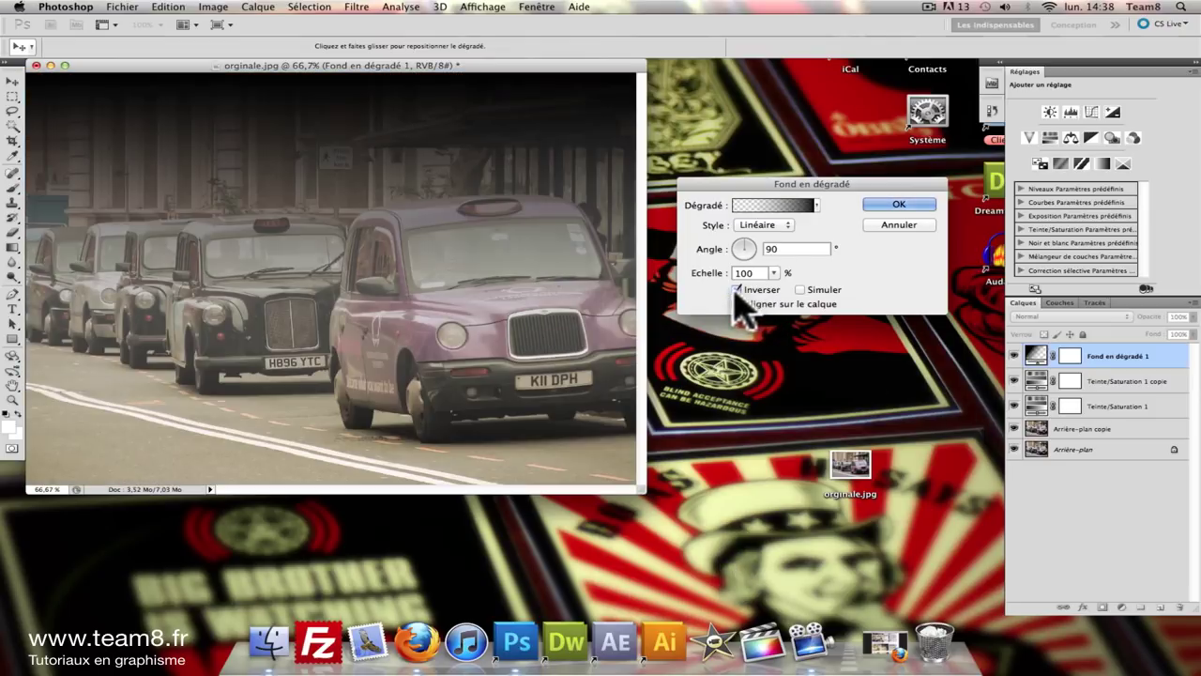
{"action": "left_click", "coordinate": [763, 227]}
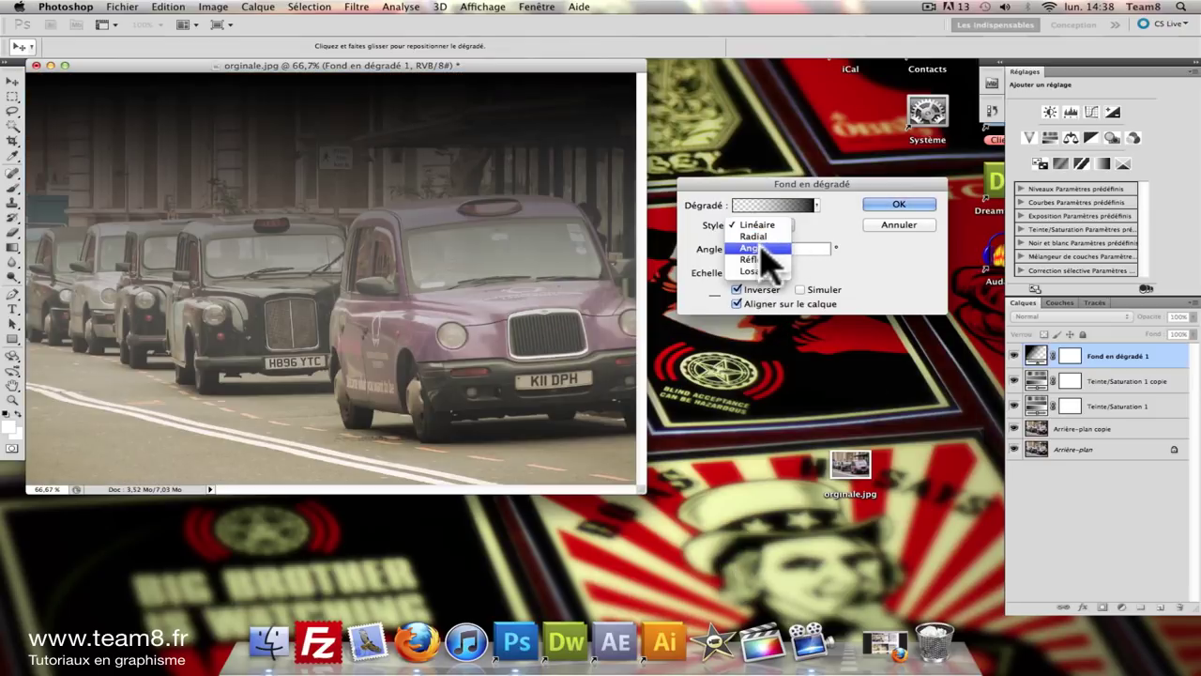
{"action": "left_click", "coordinate": [771, 240]}
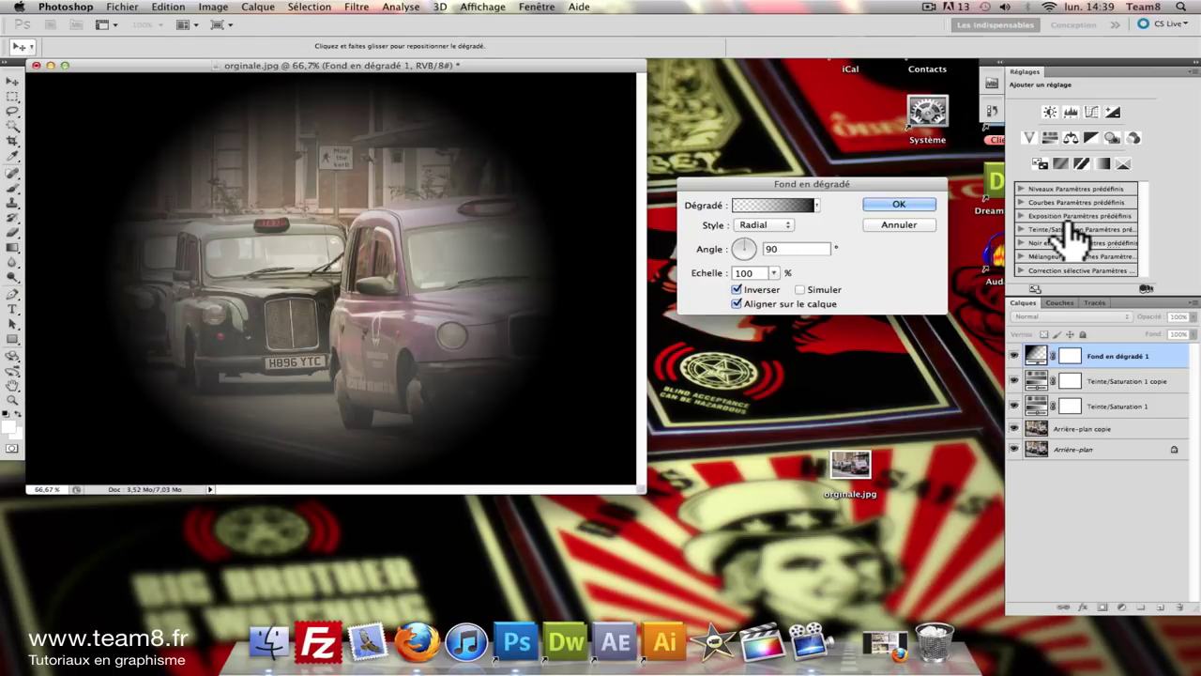
{"action": "double_click", "coordinate": [746, 272]}
{"action": "type", "text": "140"}
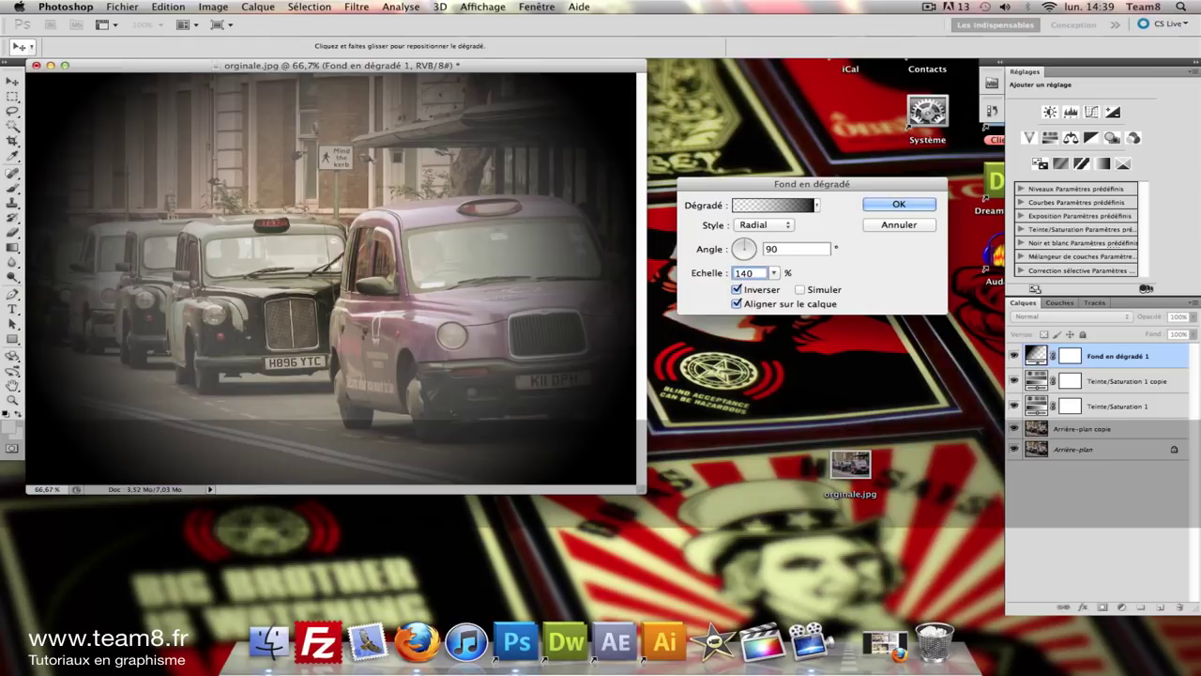
{"action": "key", "text": "Return"}
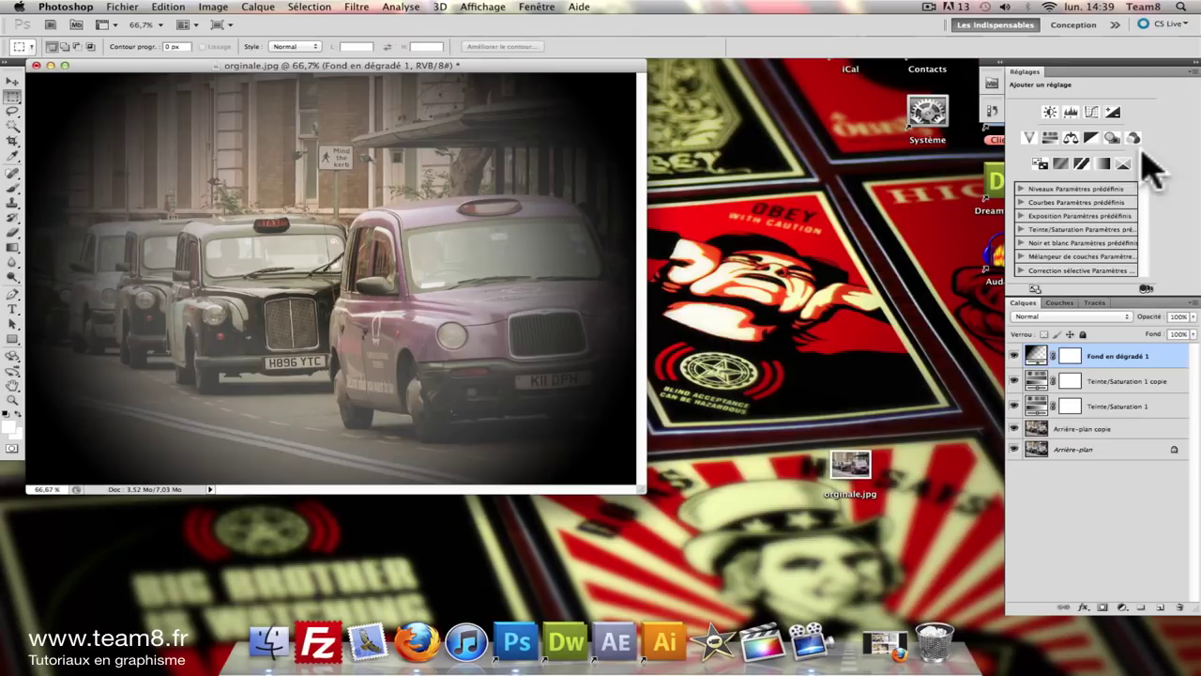
{"action": "left_click", "coordinate": [1178, 316]}
{"action": "type", "text": "60"}
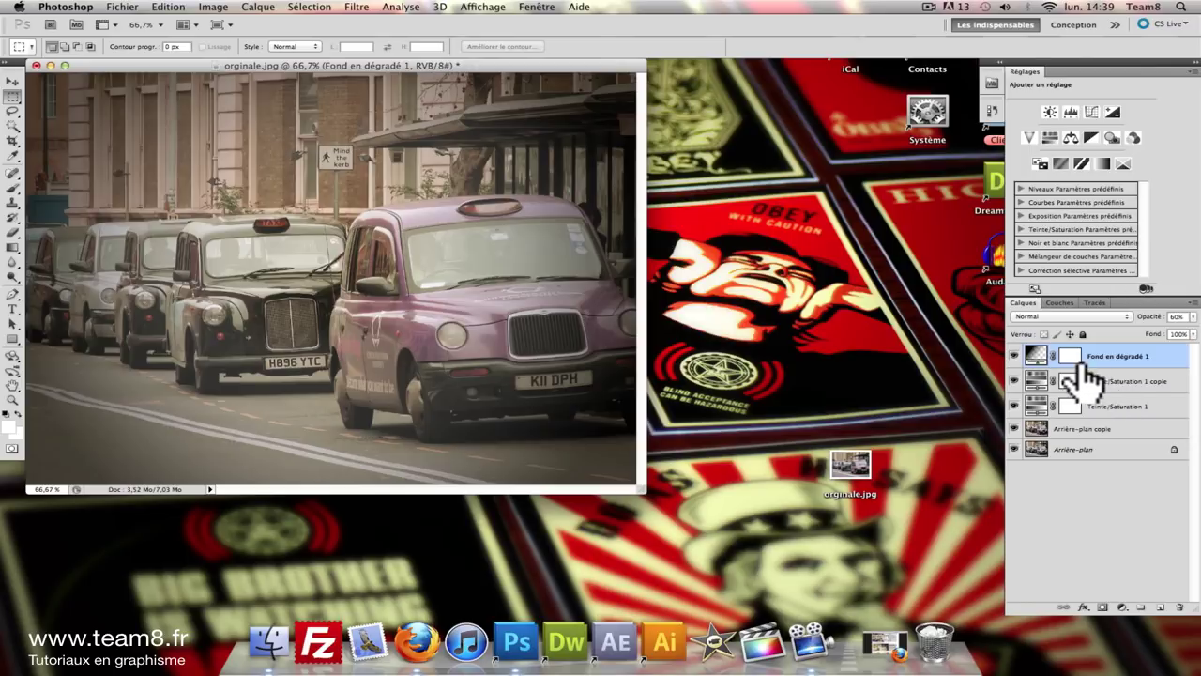
Duplicate the gradient layer and give the copy a pink-to-transparent gradient.
{"action": "left_click_drag", "start_coordinate": [1128, 375], "coordinate": [1160, 607]}
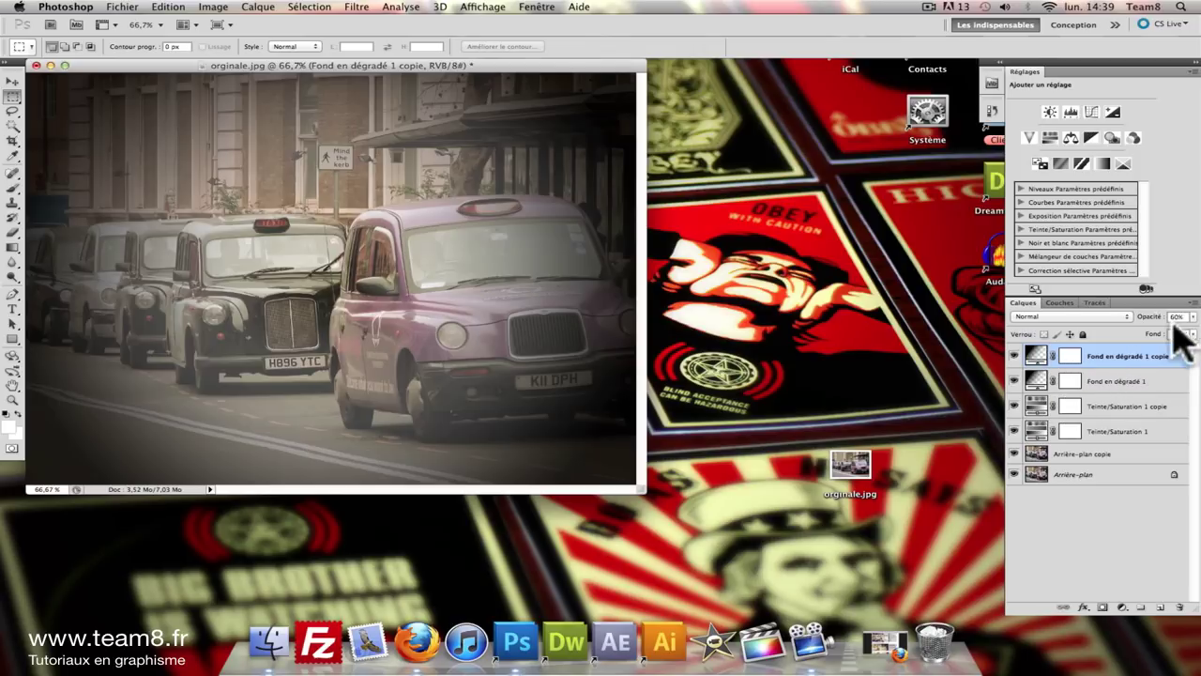
{"action": "double_click", "coordinate": [1036, 357]}
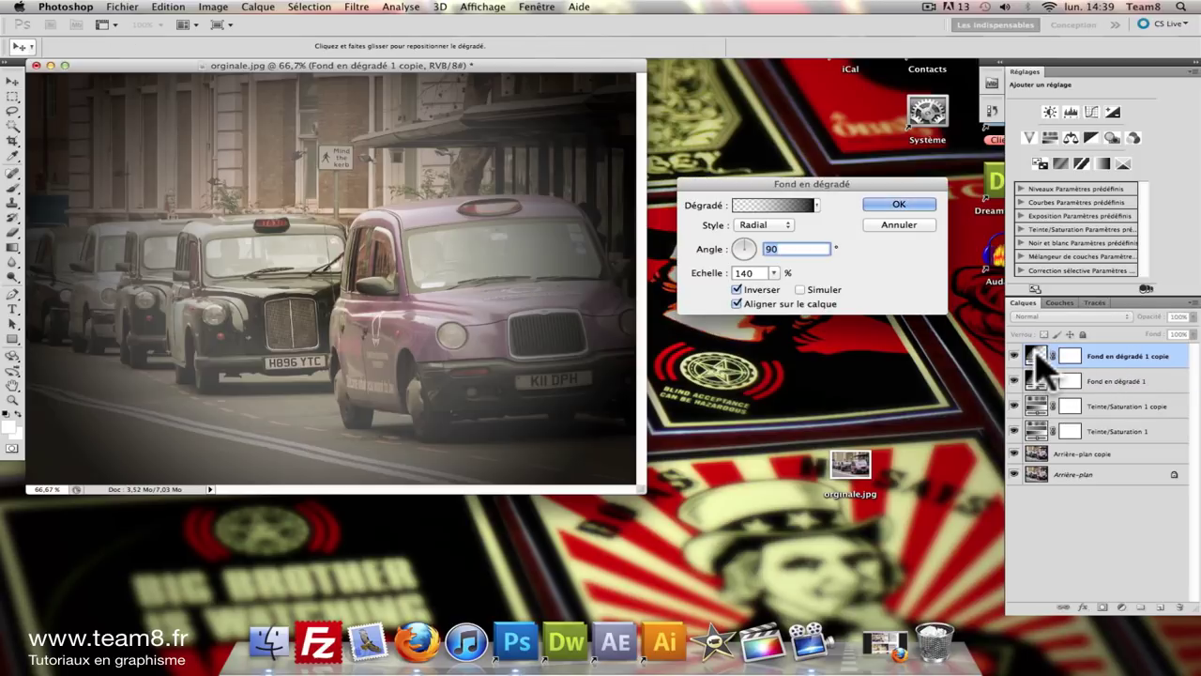
{"action": "left_click", "coordinate": [772, 205]}
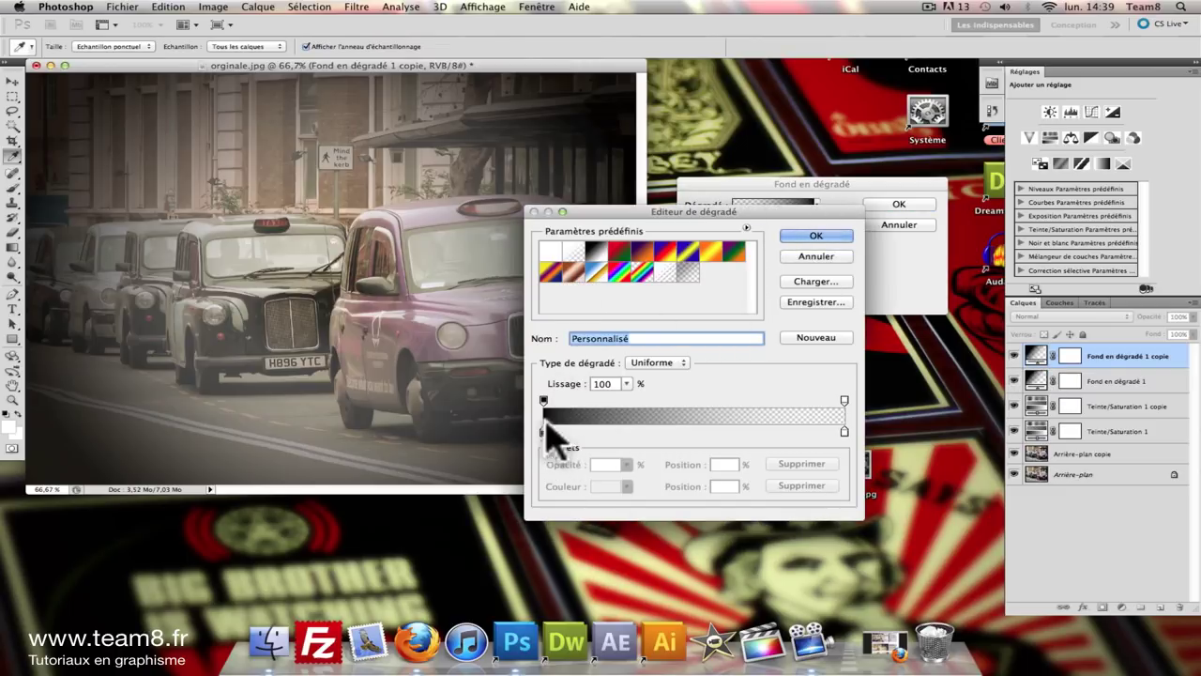
{"action": "left_click", "coordinate": [571, 253]}
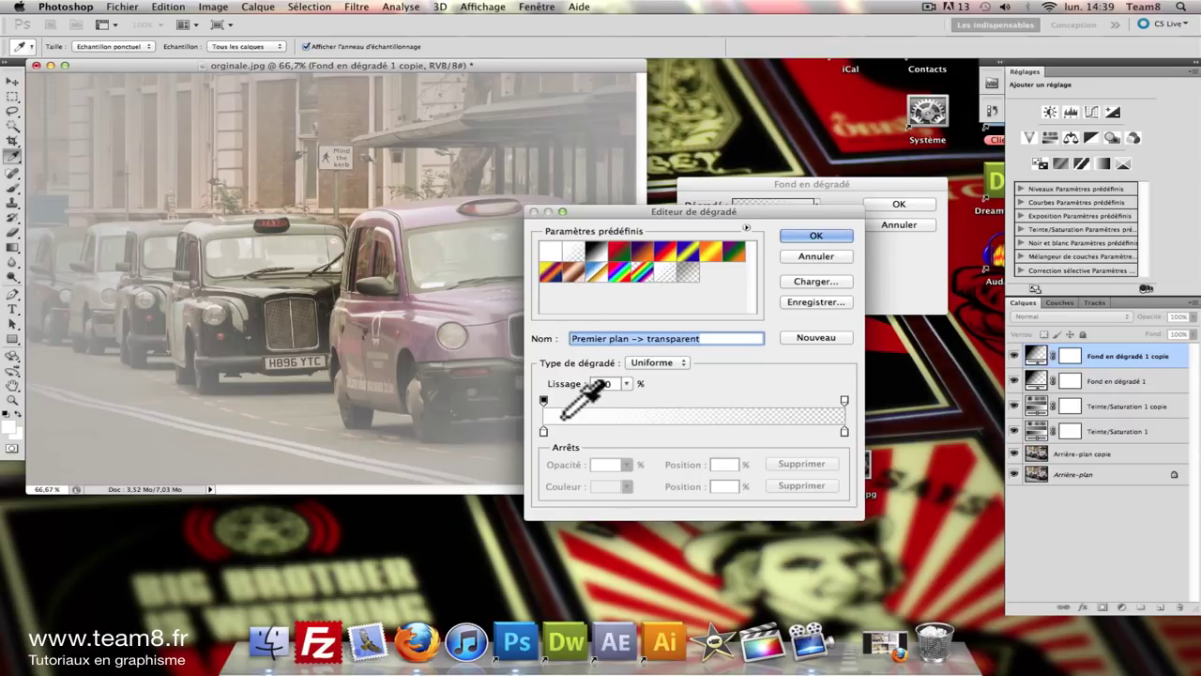
{"action": "double_click", "coordinate": [543, 432]}
{"action": "left_click_drag", "start_coordinate": [416, 215], "coordinate": [351, 162]}
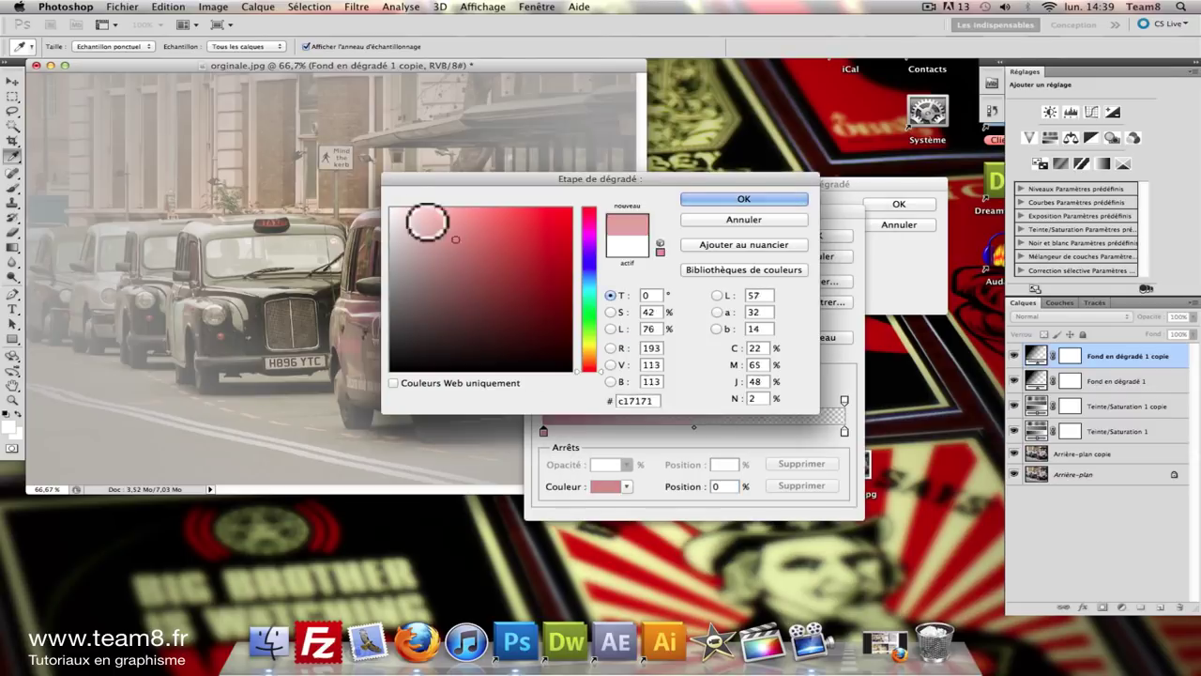
{"action": "left_click", "coordinate": [743, 199]}
{"action": "left_click", "coordinate": [813, 235]}
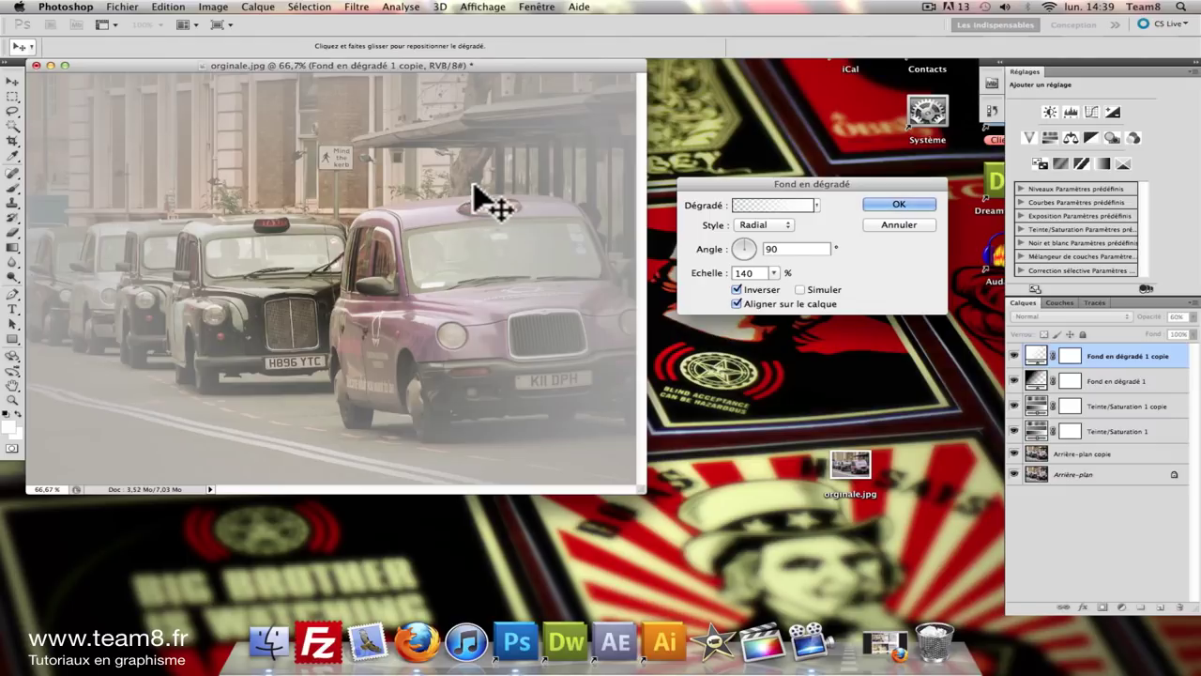
Turn off Inverser on the copy and set its gradient scale to 120%.
{"action": "left_click", "coordinate": [737, 288]}
{"action": "double_click", "coordinate": [745, 272]}
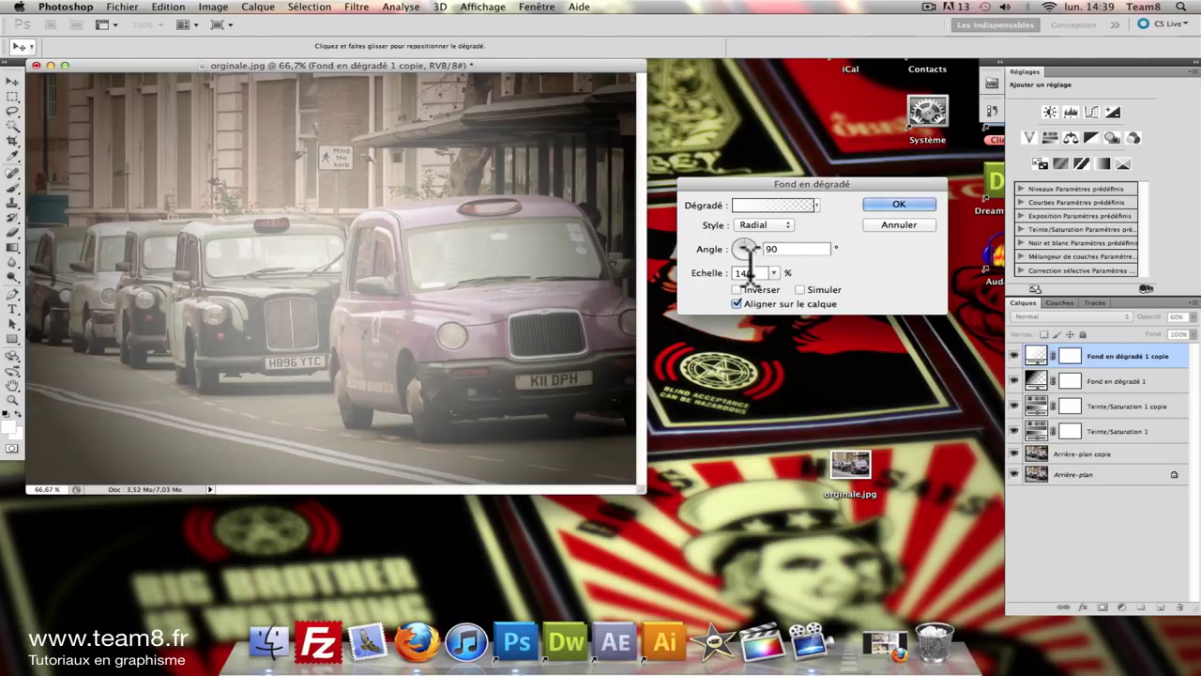
{"action": "type", "text": "120"}
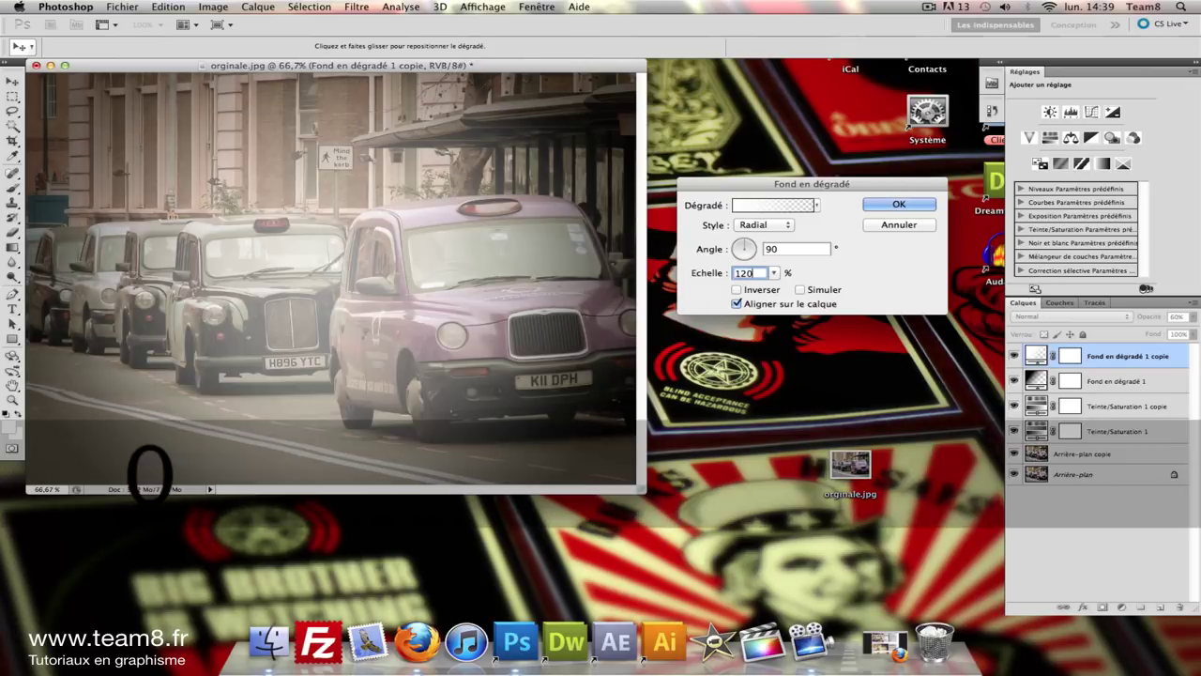
{"action": "key", "text": "Return"}
{"action": "key", "text": "m"}
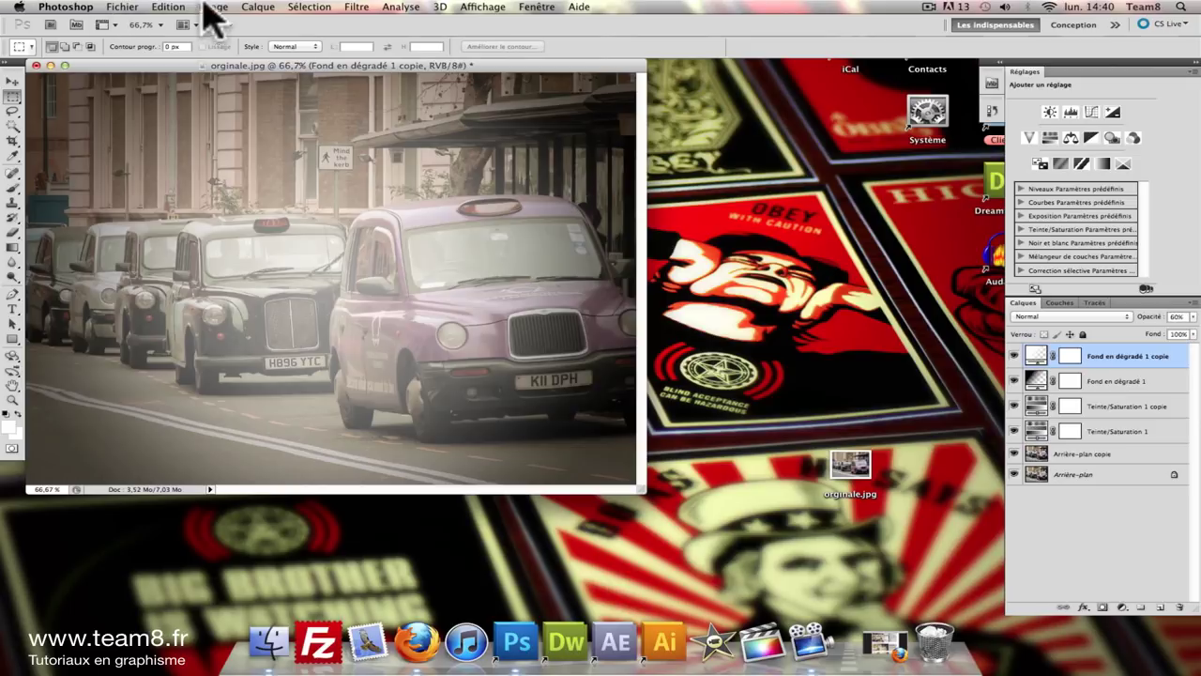
{"action": "left_click", "coordinate": [259, 7]}
{"action": "mouse_move", "coordinate": [315, 132]}
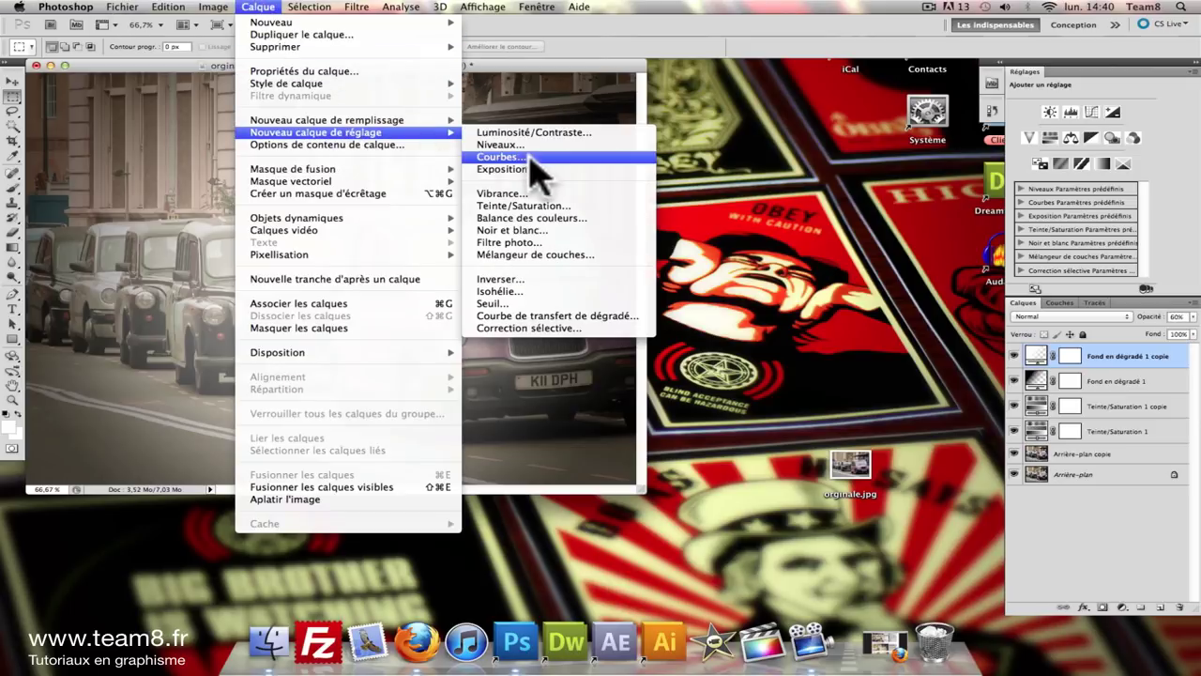
Create Courbes 1 and bend its Rouge curve into an S: raised highlights, lowered shadows.
{"action": "left_click", "coordinate": [538, 160]}
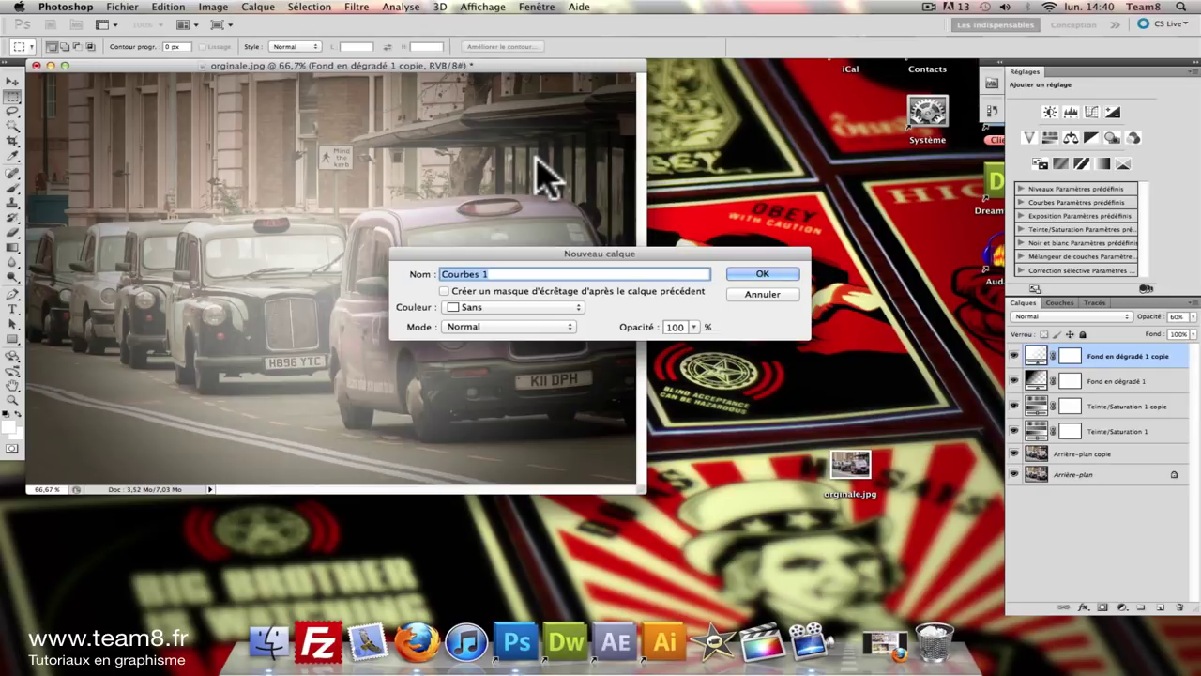
{"action": "left_click", "coordinate": [762, 274]}
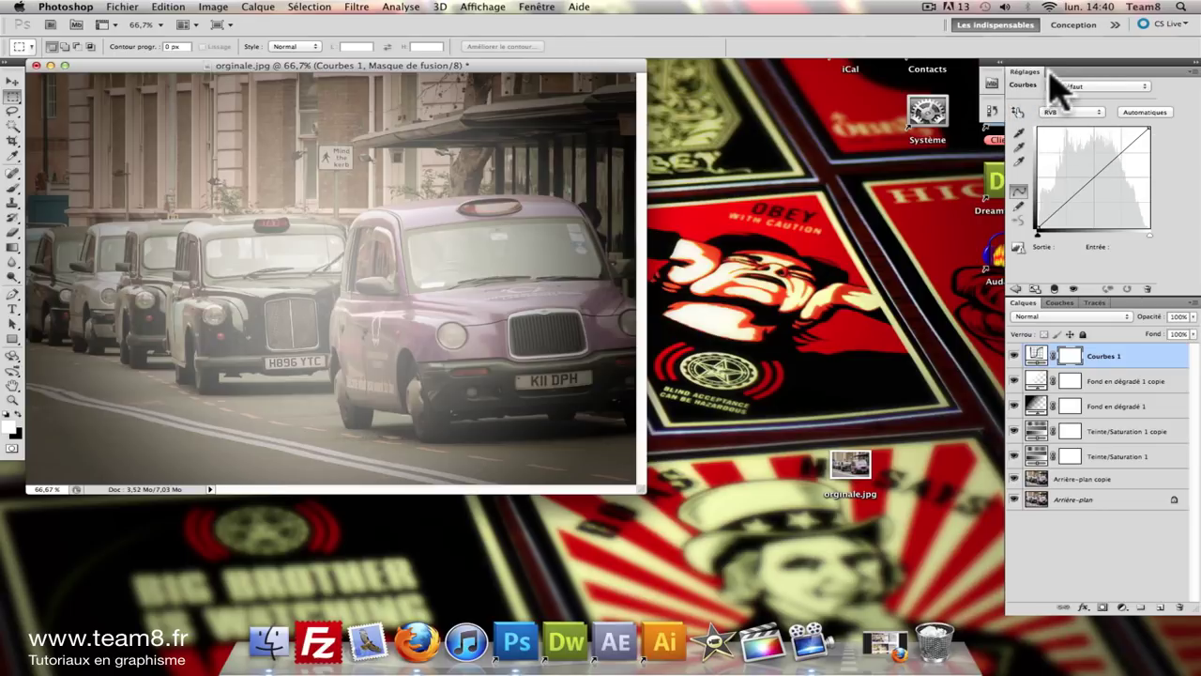
{"action": "left_click", "coordinate": [1051, 112]}
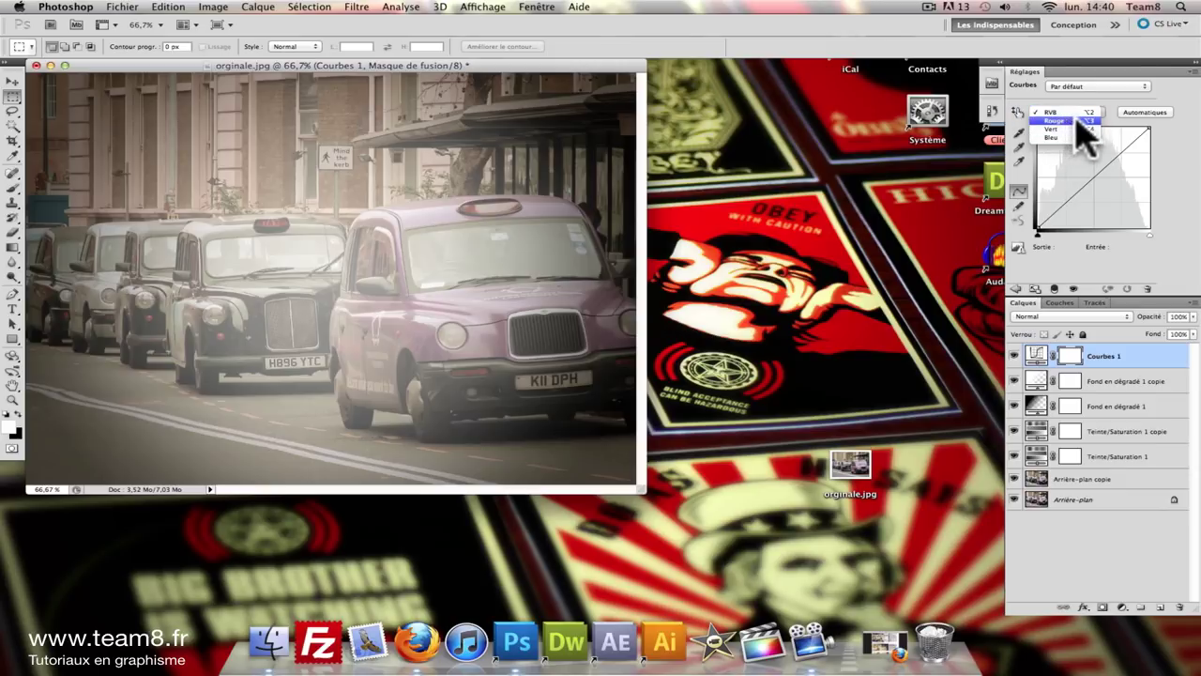
{"action": "left_click", "coordinate": [1064, 120]}
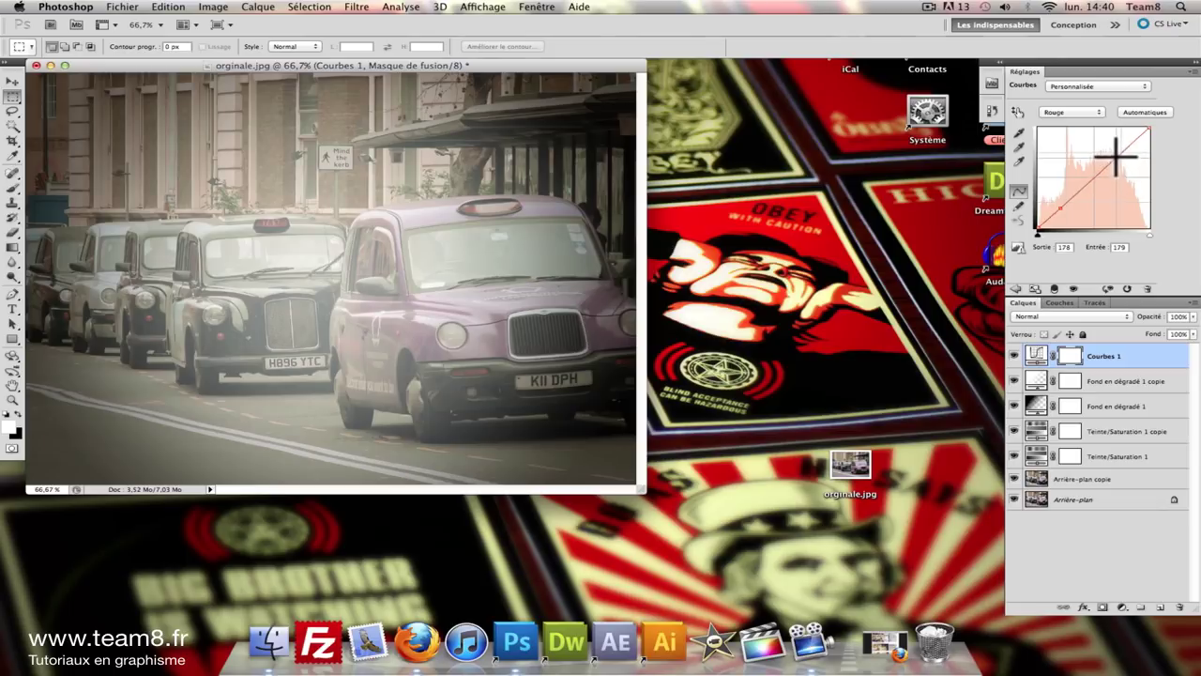
{"action": "left_click_drag", "start_coordinate": [1114, 157], "coordinate": [1110, 153]}
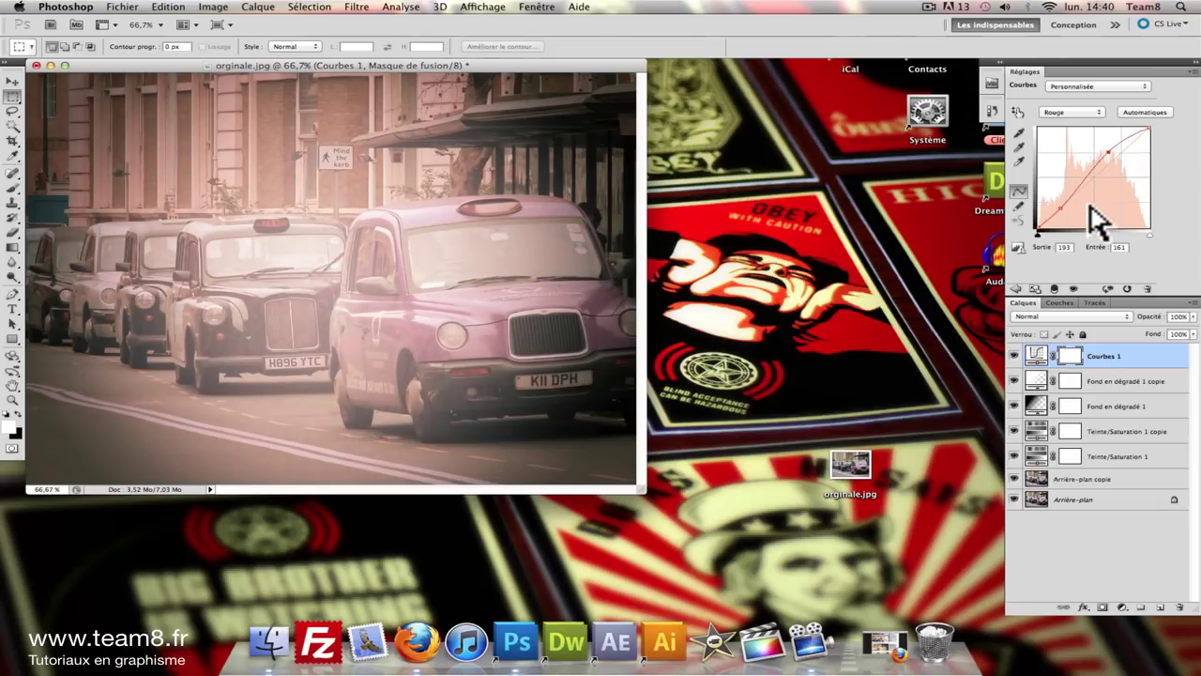
{"action": "mouse_move", "coordinate": [1061, 208]}
{"action": "left_mouse_down"}
{"action": "mouse_move", "coordinate": [1054, 225]}
{"action": "mouse_move", "coordinate": [1071, 214]}
{"action": "left_mouse_up"}
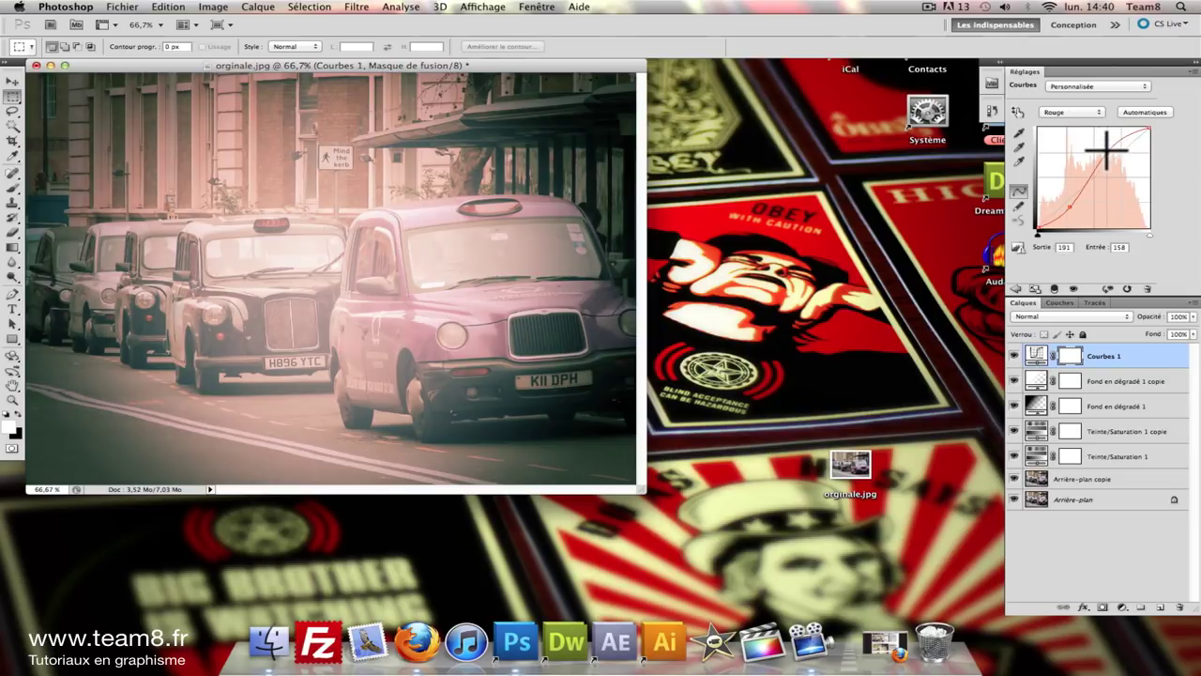
{"action": "left_click_drag", "start_coordinate": [1075, 208], "coordinate": [1070, 207]}
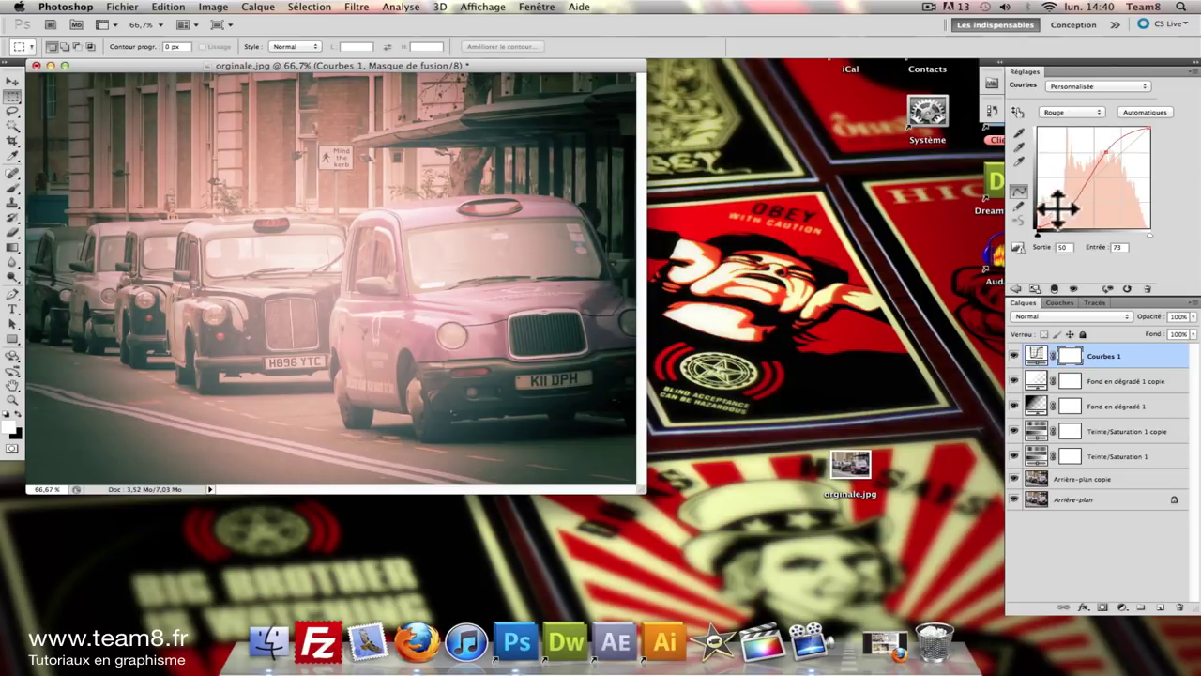
Give the Vert curve a gentle S-shape, brightening highlights and darkening shadows.
{"action": "left_click", "coordinate": [1065, 114]}
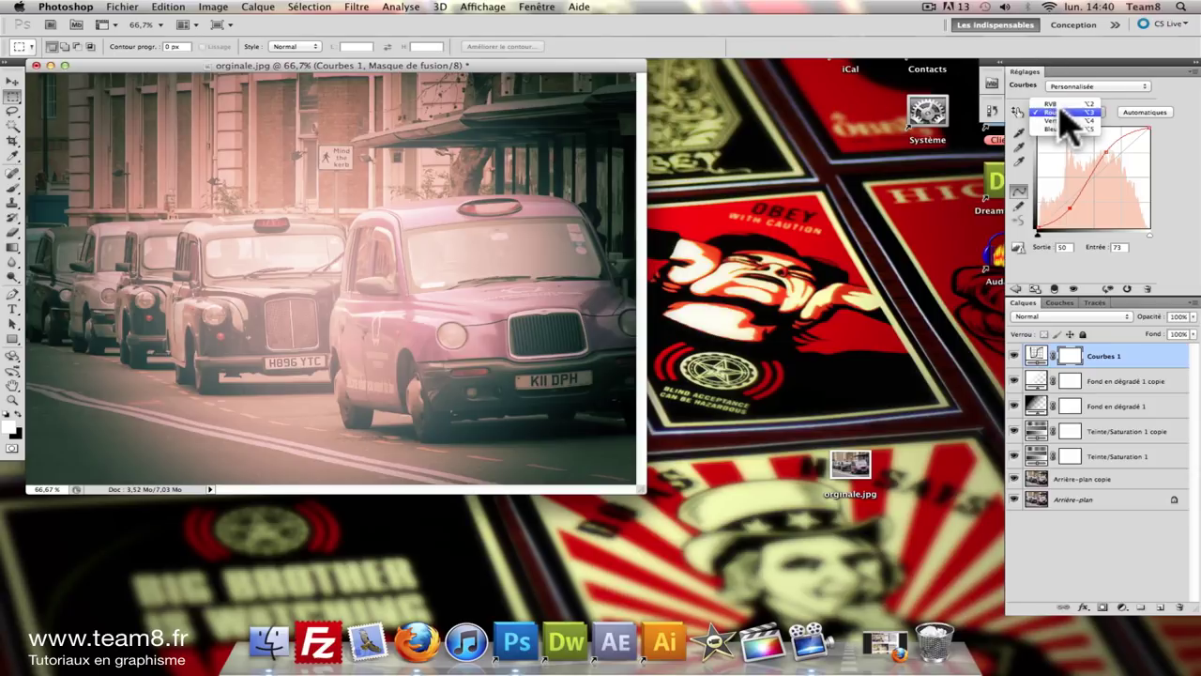
{"action": "left_click", "coordinate": [1070, 132]}
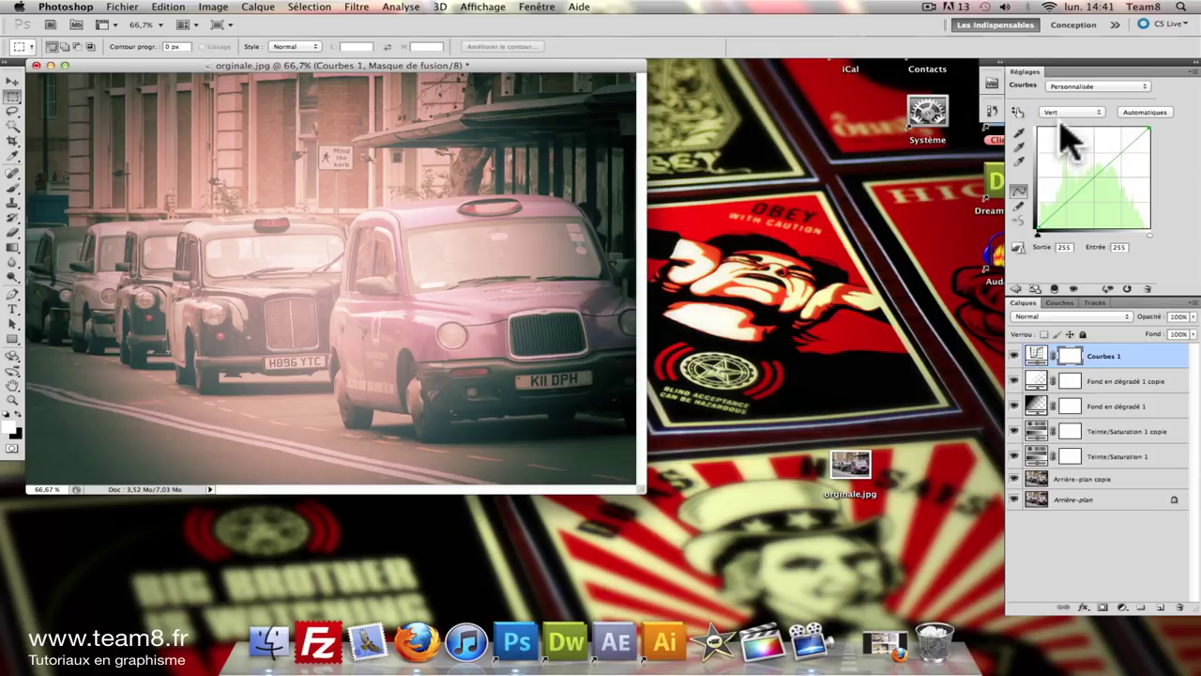
{"action": "left_click", "coordinate": [1118, 156]}
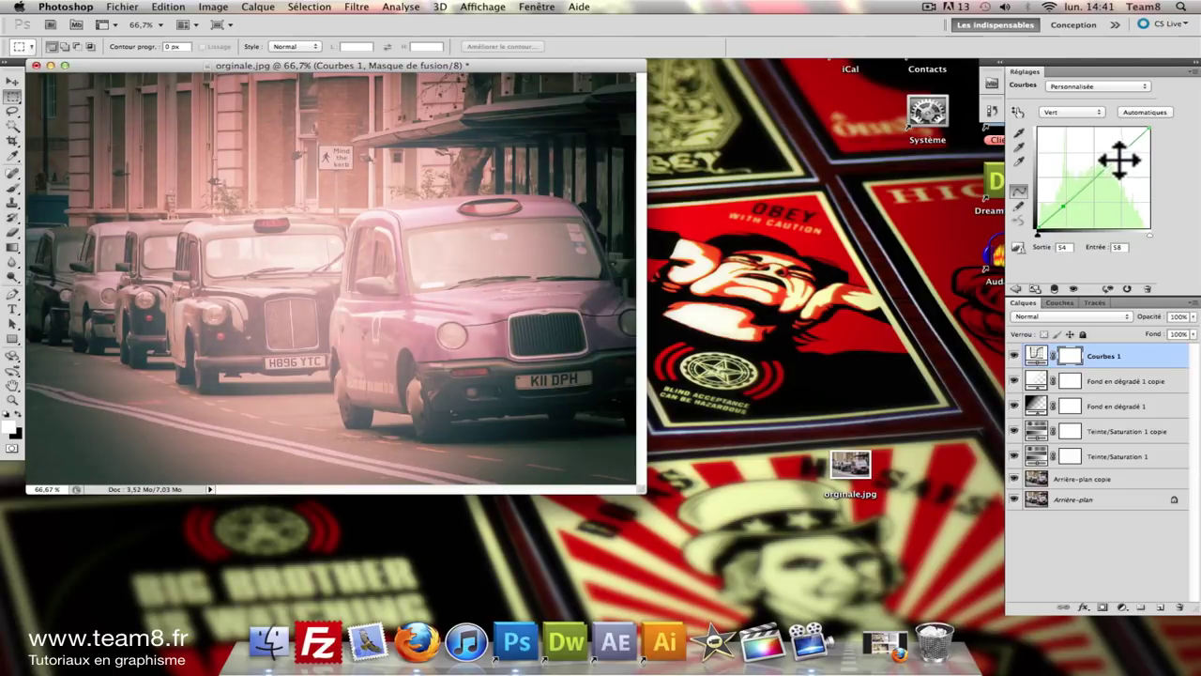
{"action": "left_click_drag", "start_coordinate": [1118, 157], "coordinate": [1110, 151]}
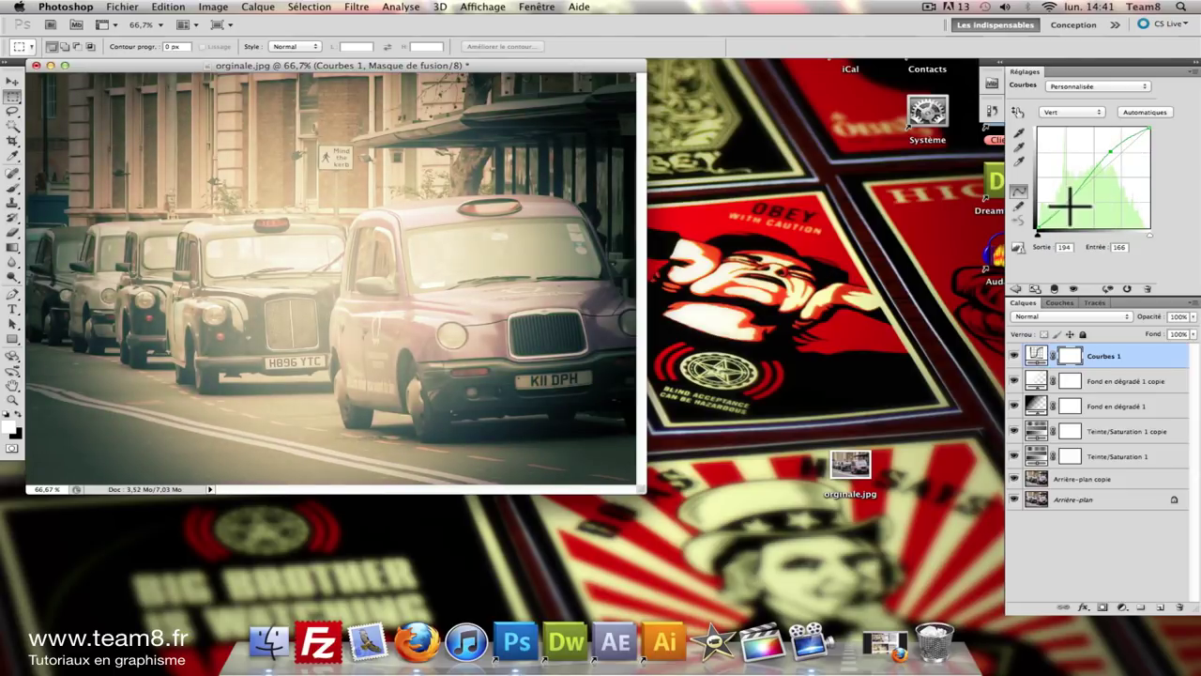
{"action": "left_click_drag", "start_coordinate": [1066, 208], "coordinate": [1070, 211]}
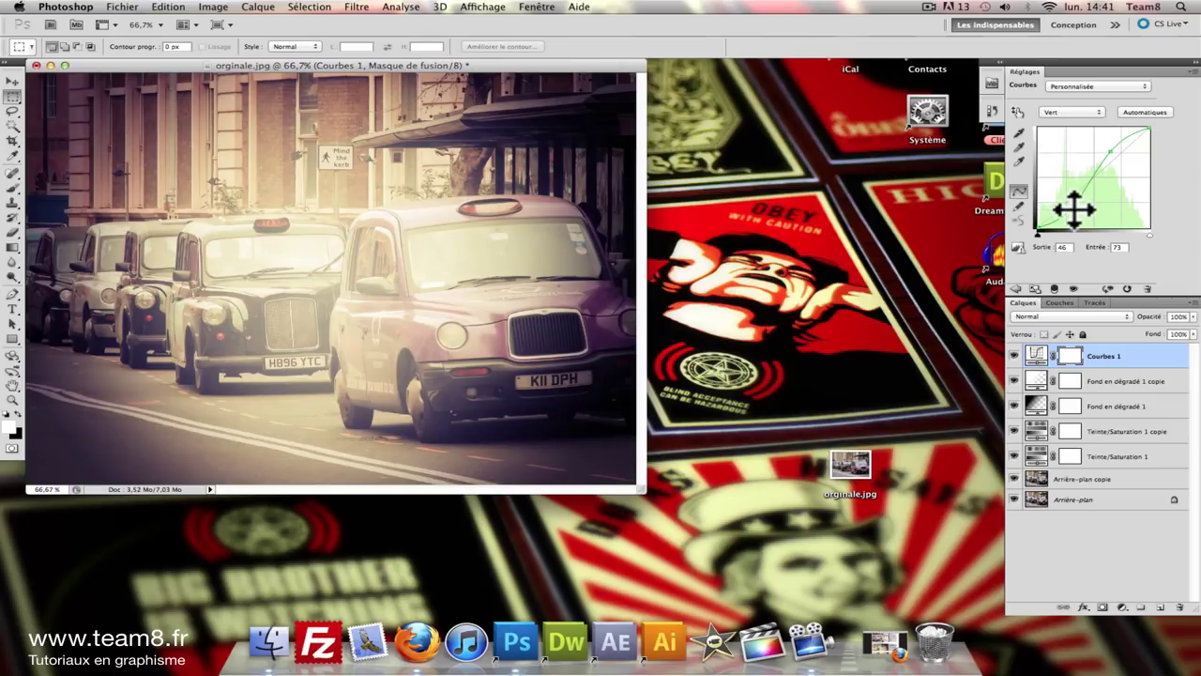
Lower the Bleu curve's highlight point slightly and lift its black point to output 15.
{"action": "left_click", "coordinate": [1073, 112]}
{"action": "left_click", "coordinate": [1070, 124]}
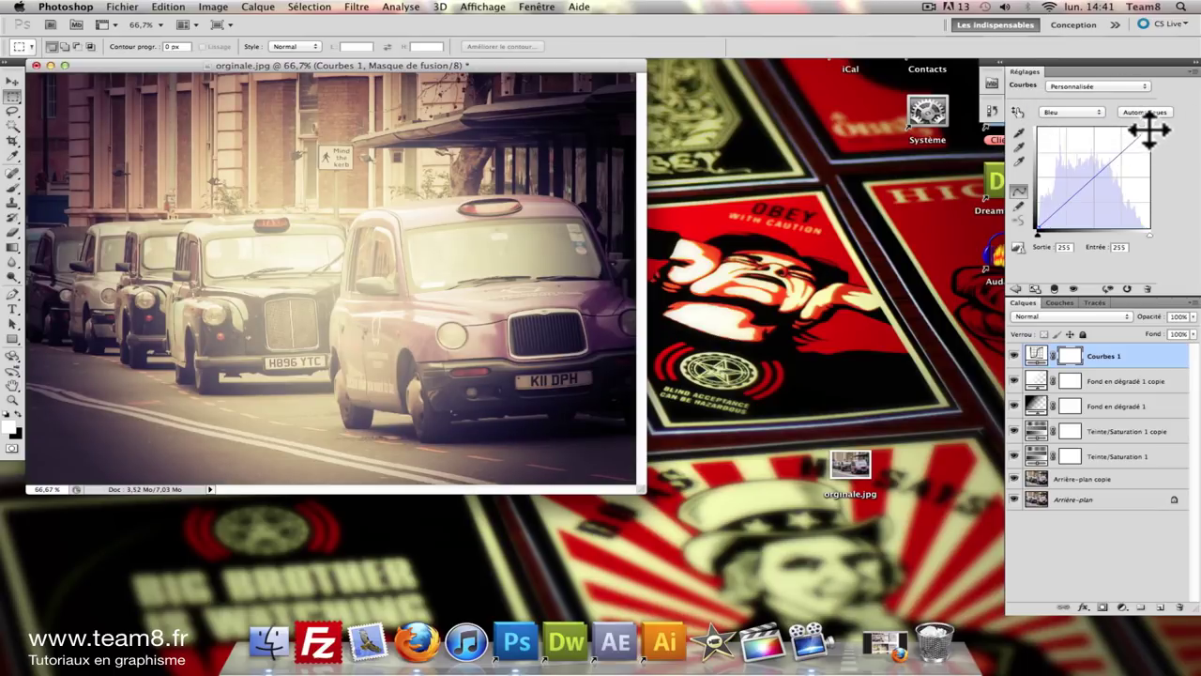
{"action": "left_click_drag", "start_coordinate": [1149, 132], "coordinate": [1150, 136]}
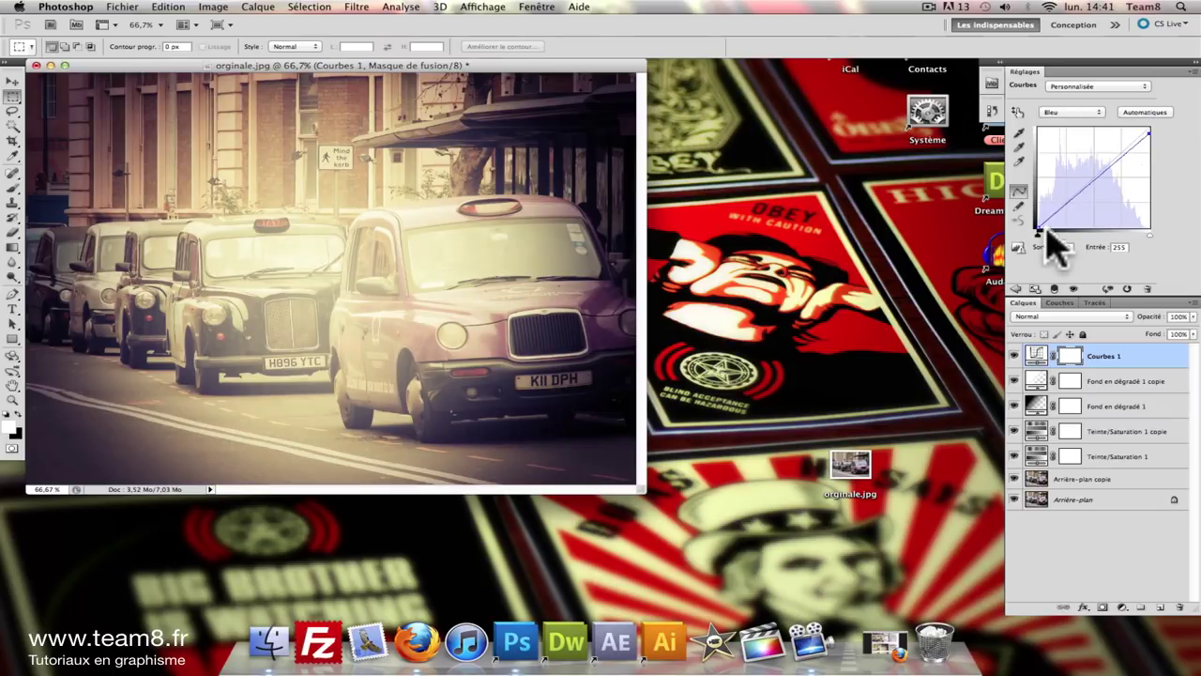
{"action": "left_click_drag", "start_coordinate": [1036, 227], "coordinate": [1056, 218]}
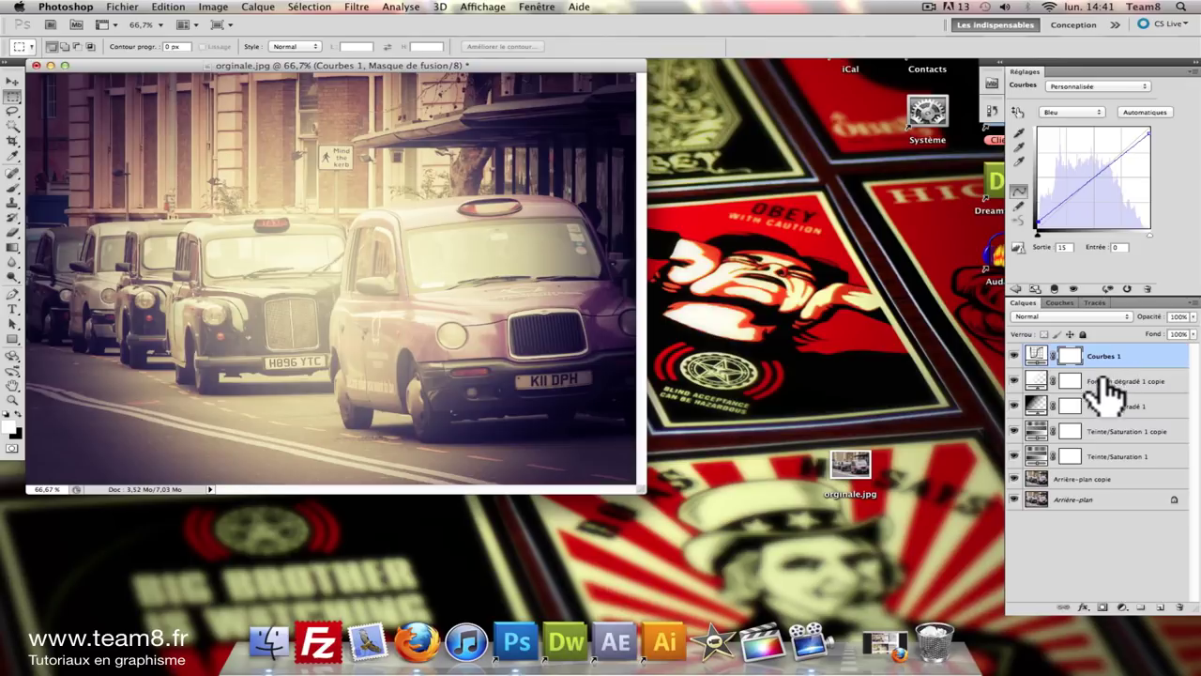
Select Fond en dégradé 1 copie and set its blend mode to Lumière tamisée.
{"action": "left_click", "coordinate": [1013, 381]}
{"action": "left_click", "coordinate": [1013, 381]}
{"action": "left_click", "coordinate": [1013, 381]}
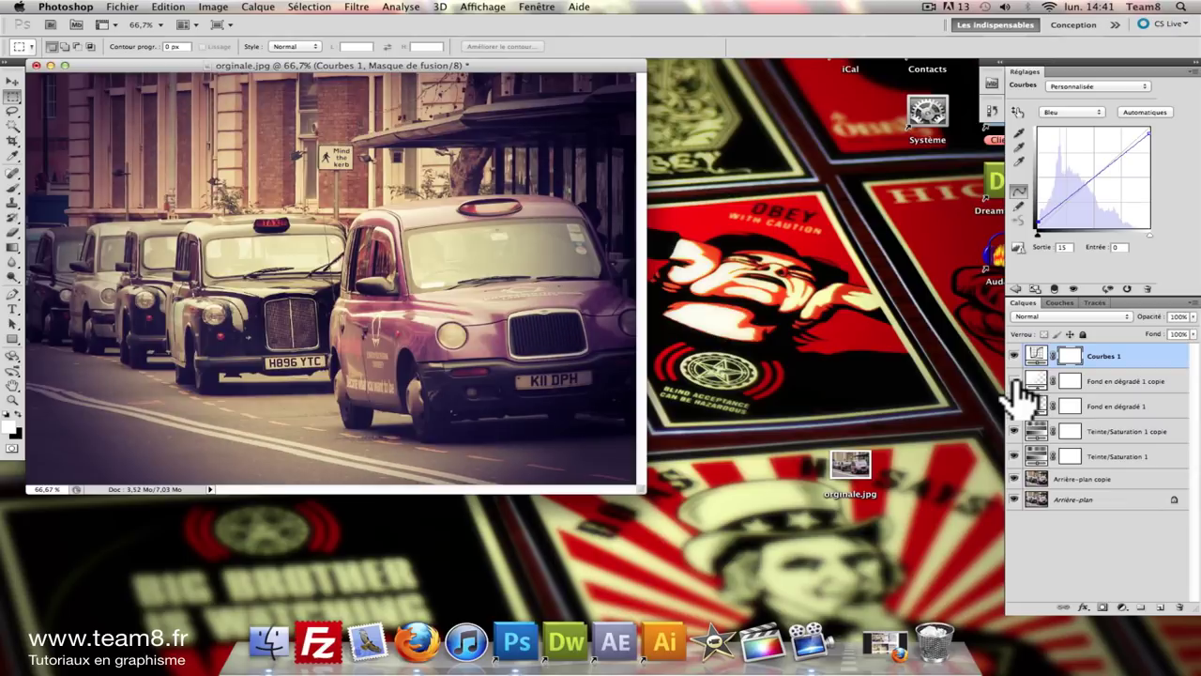
{"action": "left_click", "coordinate": [1014, 381]}
{"action": "left_click", "coordinate": [1013, 381]}
{"action": "left_click", "coordinate": [1013, 381]}
{"action": "left_click", "coordinate": [1116, 381]}
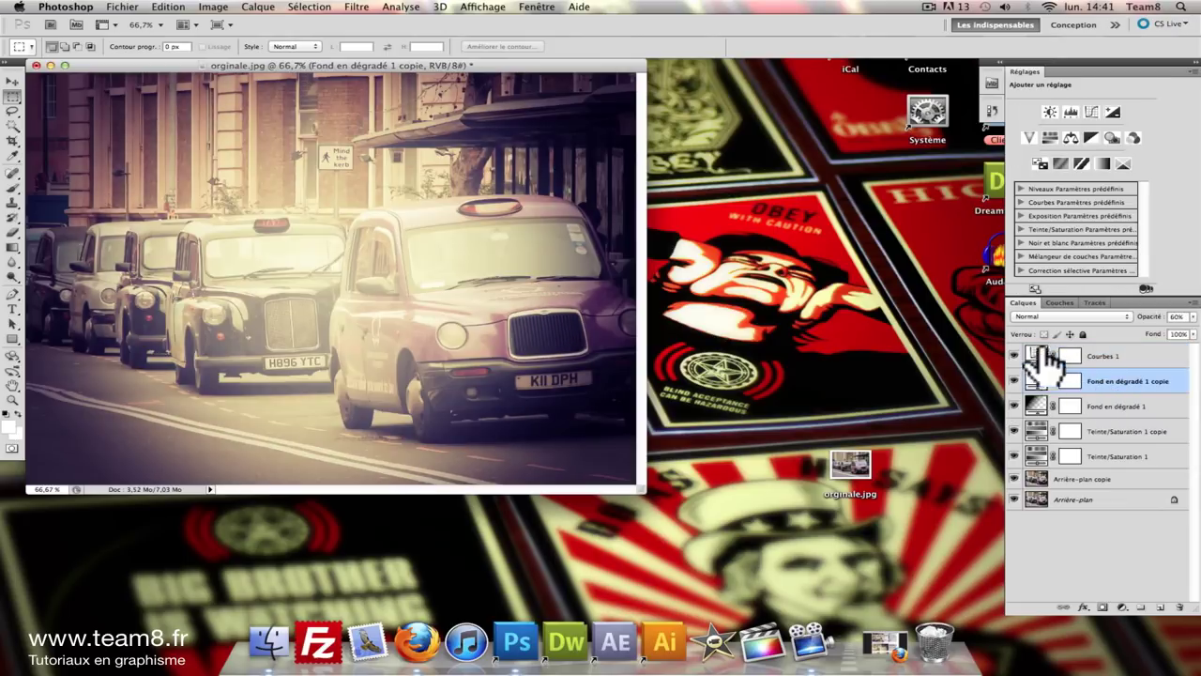
{"action": "left_click", "coordinate": [1042, 317]}
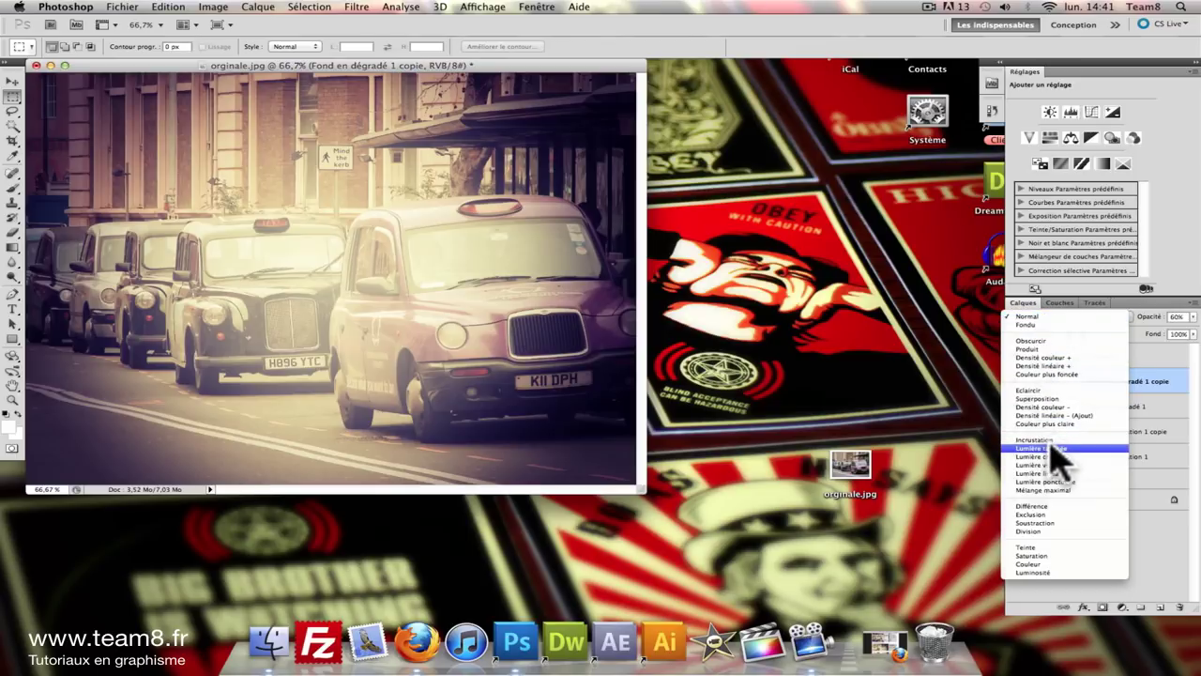
{"action": "left_click", "coordinate": [1174, 427]}
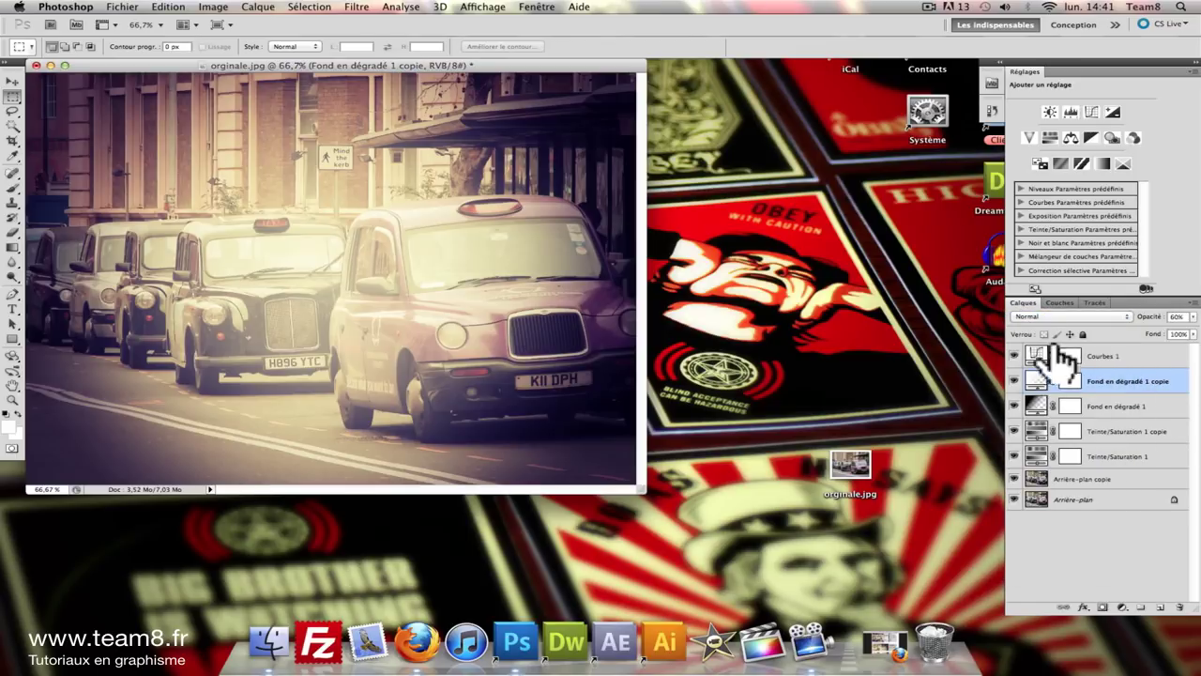
{"action": "left_click", "coordinate": [1041, 318]}
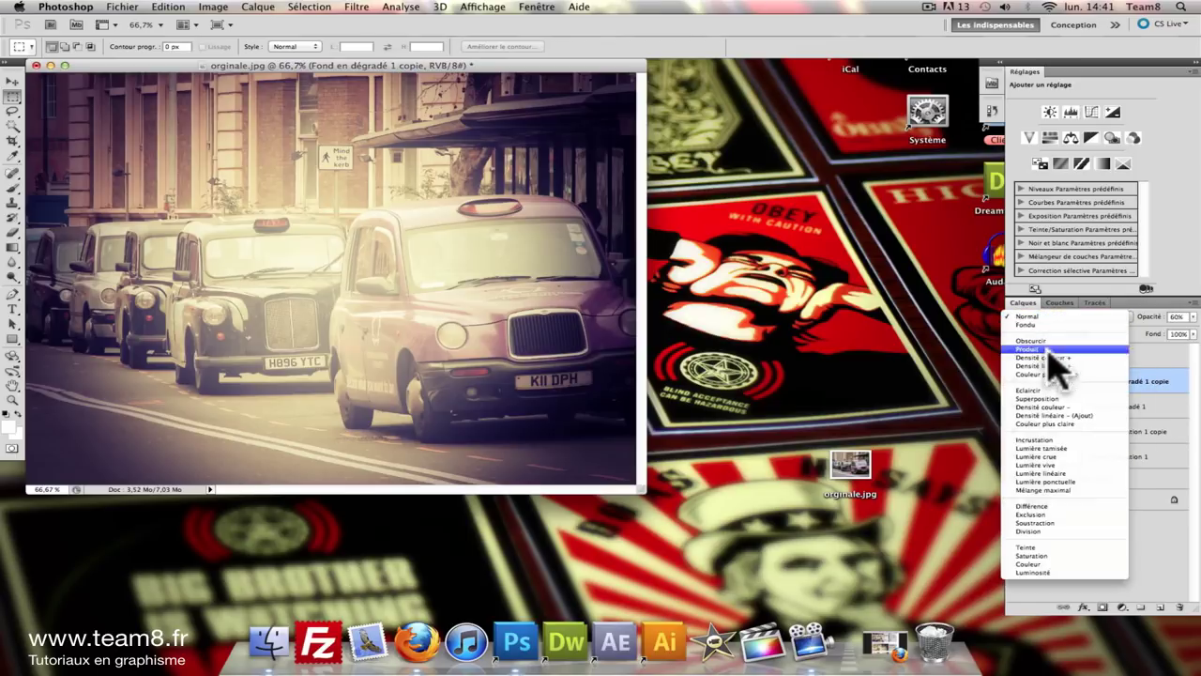
{"action": "left_click", "coordinate": [1070, 450]}
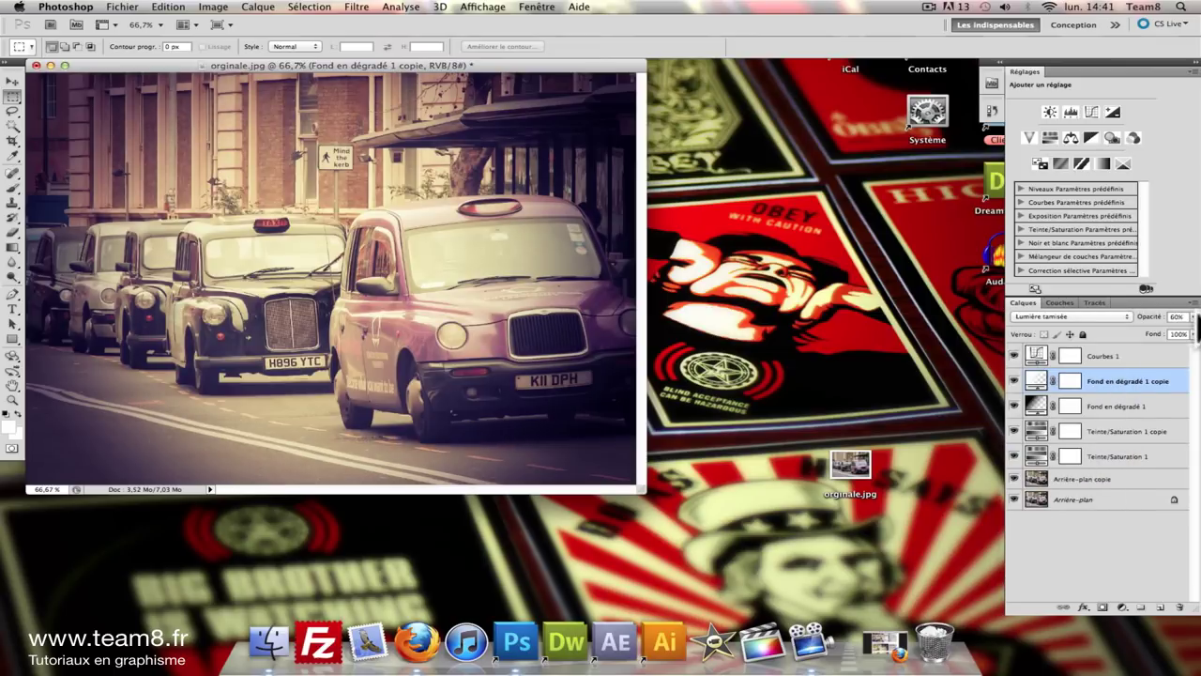
Set the vignette copy's opacity to 40% and compare it hidden versus shown.
{"action": "left_click", "coordinate": [1177, 316]}
{"action": "type", "text": "40"}
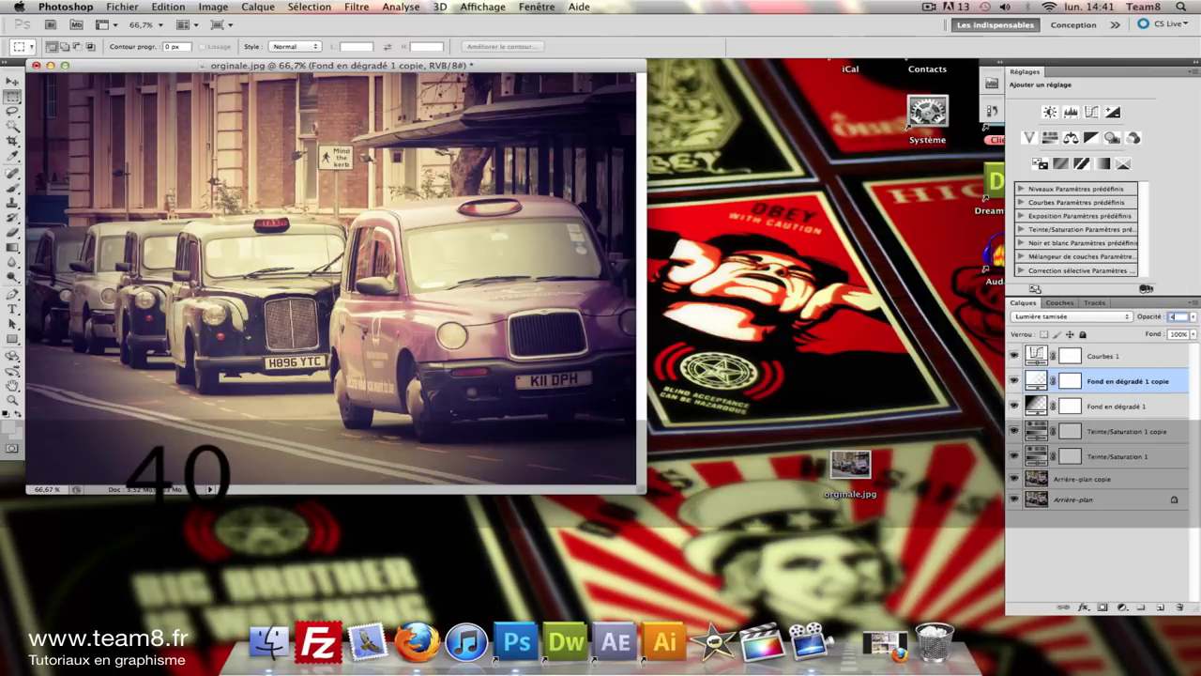
{"action": "key", "text": "Return"}
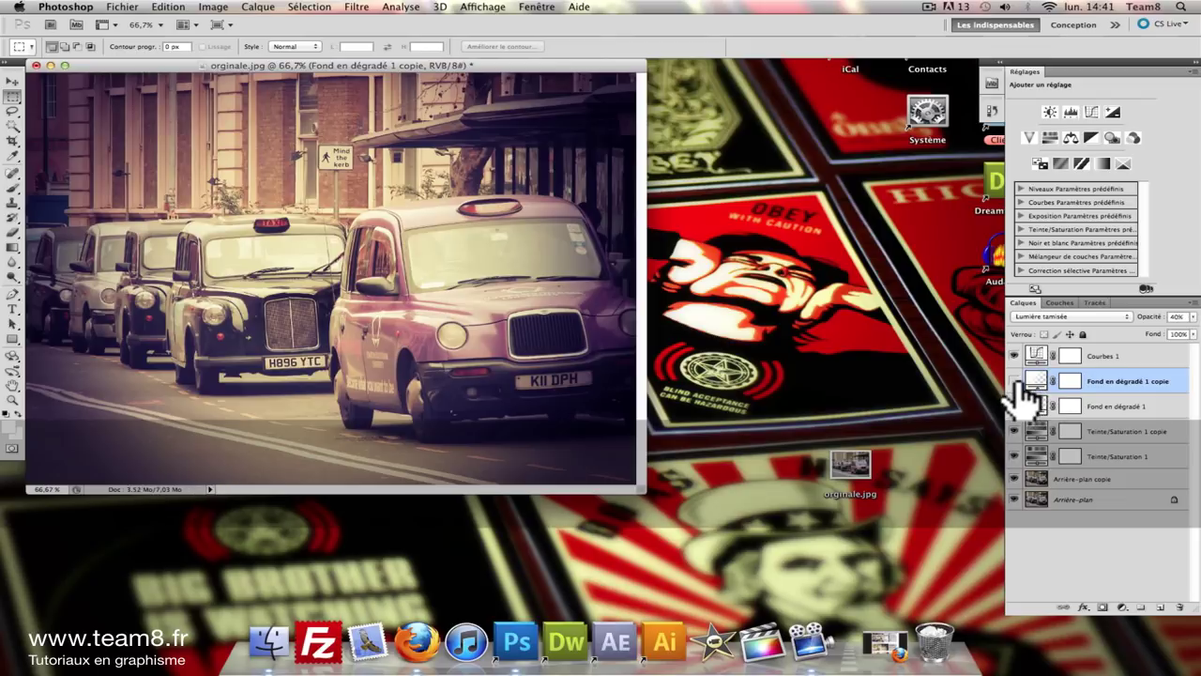
{"action": "left_click", "coordinate": [1013, 381]}
{"action": "left_click", "coordinate": [1013, 381]}
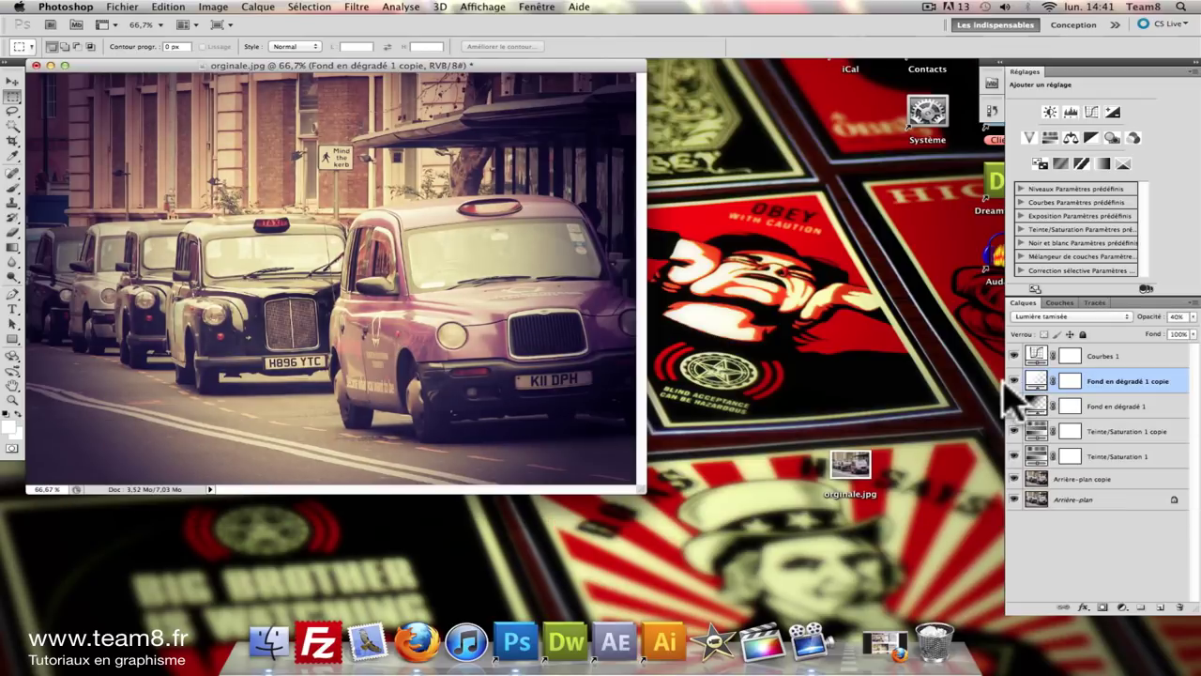
Select the Courbes 1 layer to review its curves.
{"action": "left_click", "coordinate": [1112, 360]}
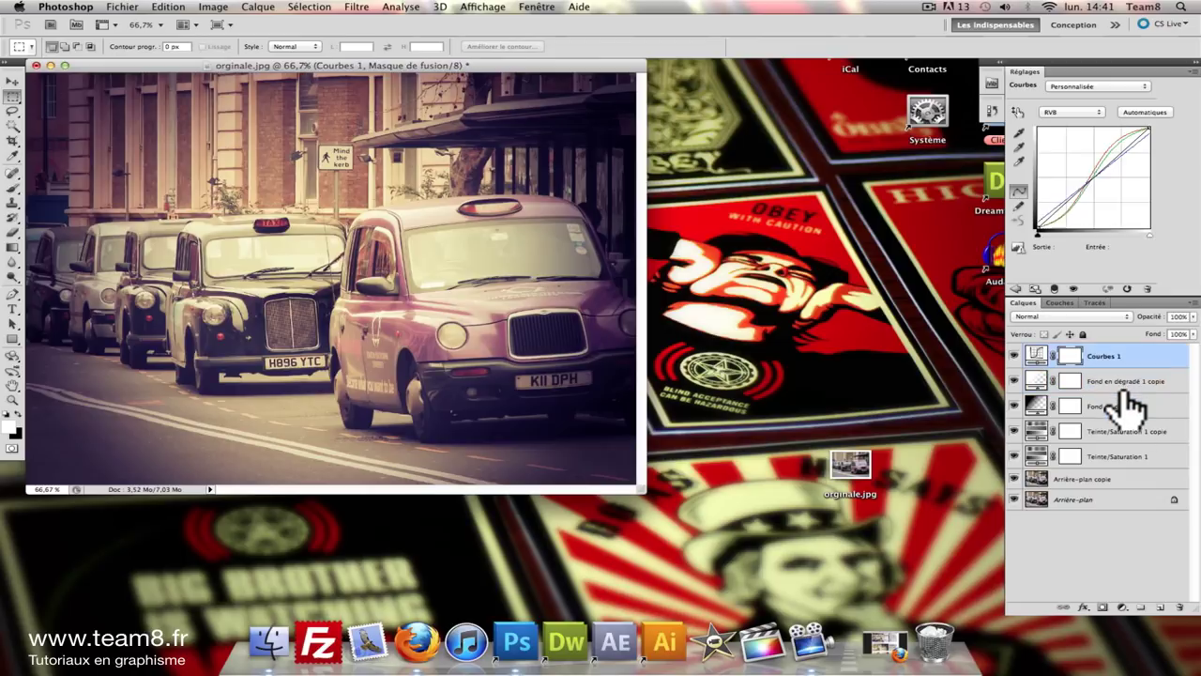
{"action": "left_click", "coordinate": [1112, 389]}
{"action": "left_click", "coordinate": [1118, 363]}
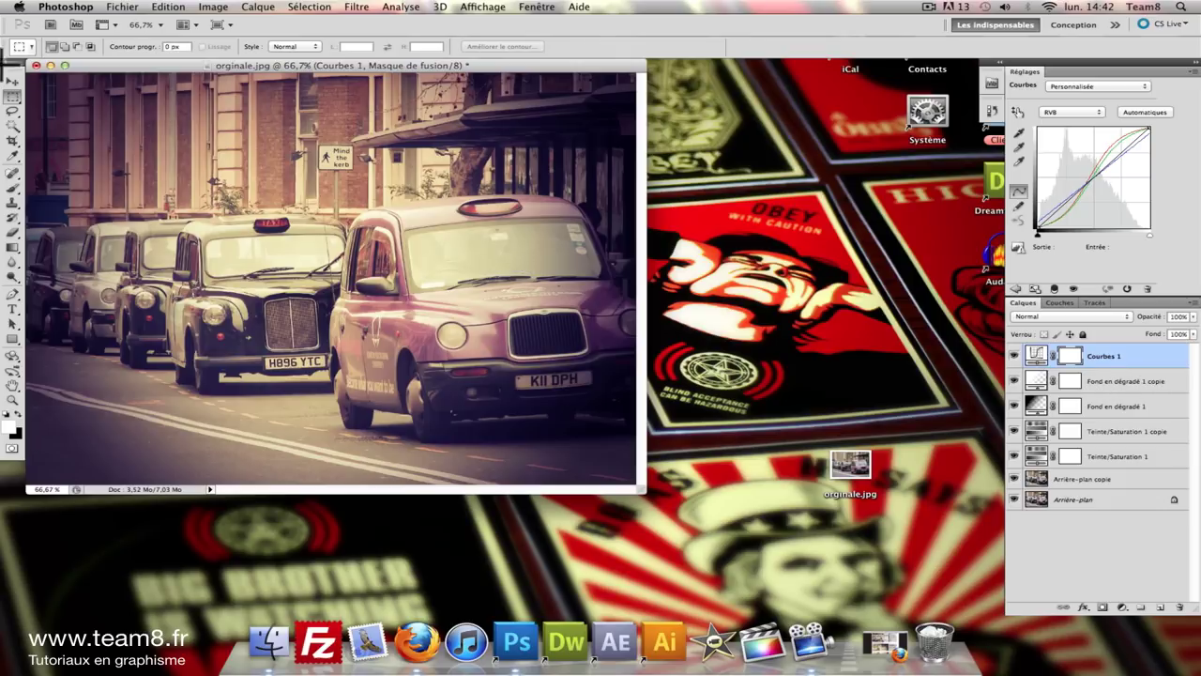
{"action": "left_click", "coordinate": [263, 9]}
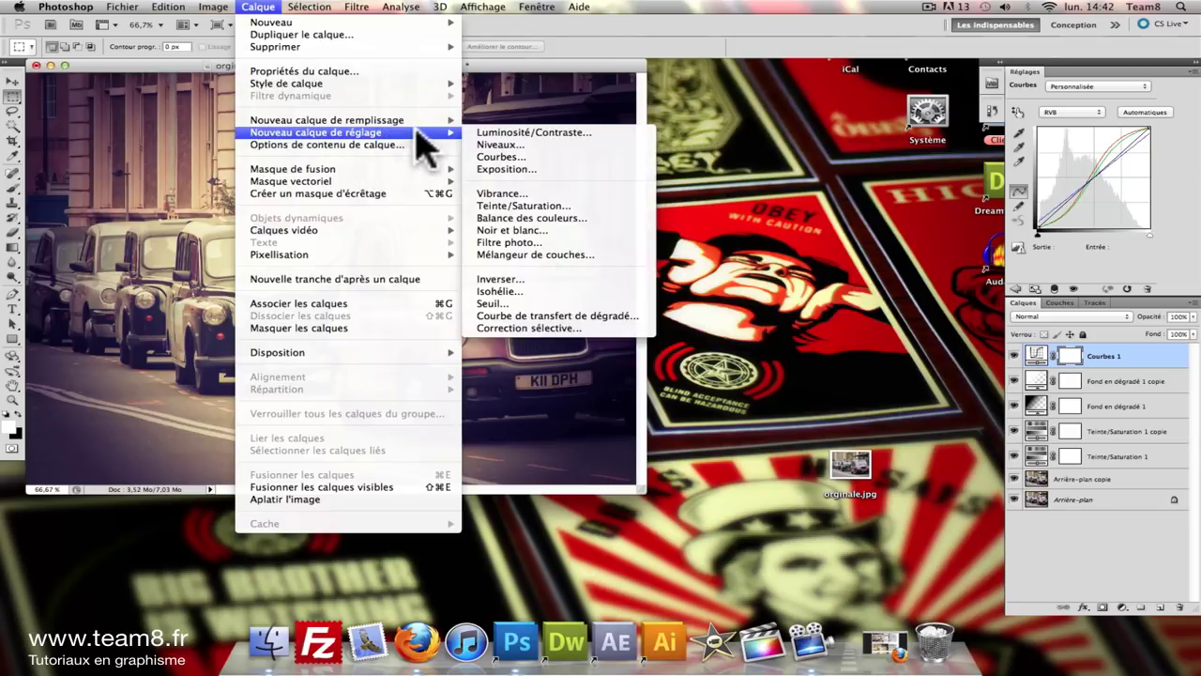
Create the Fond 1 solid colour fill in warm yellow #ffcc31.
{"action": "mouse_move", "coordinate": [327, 120]}
{"action": "left_click", "coordinate": [511, 120]}
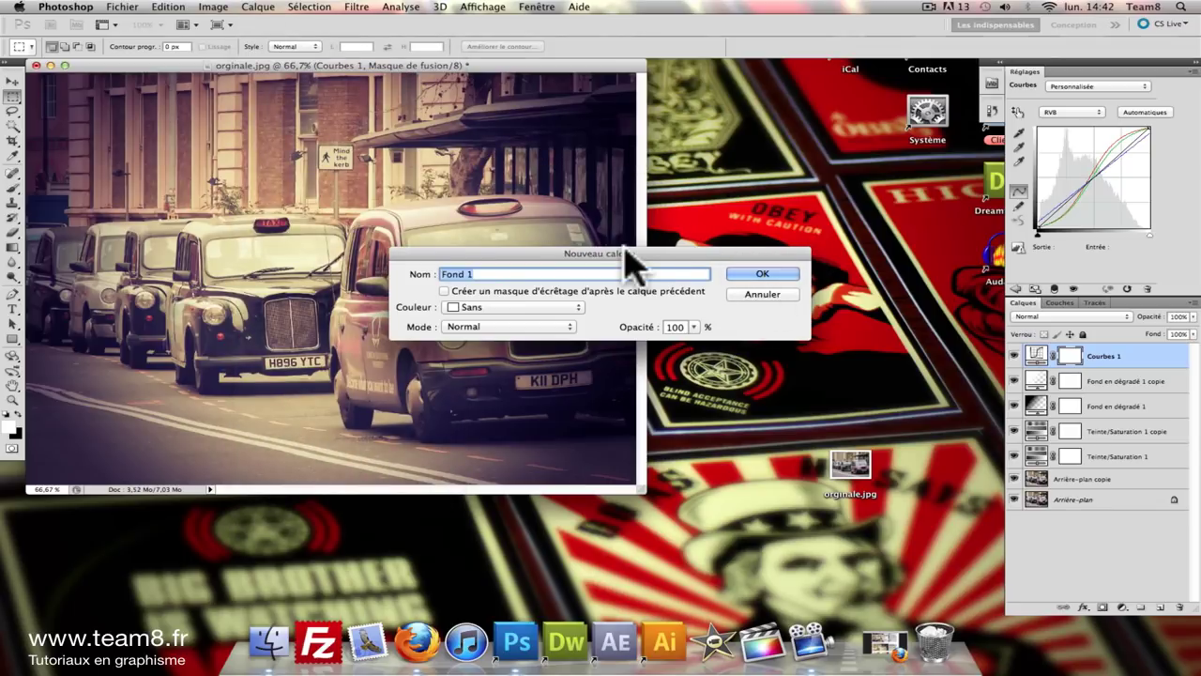
{"action": "left_click", "coordinate": [755, 293]}
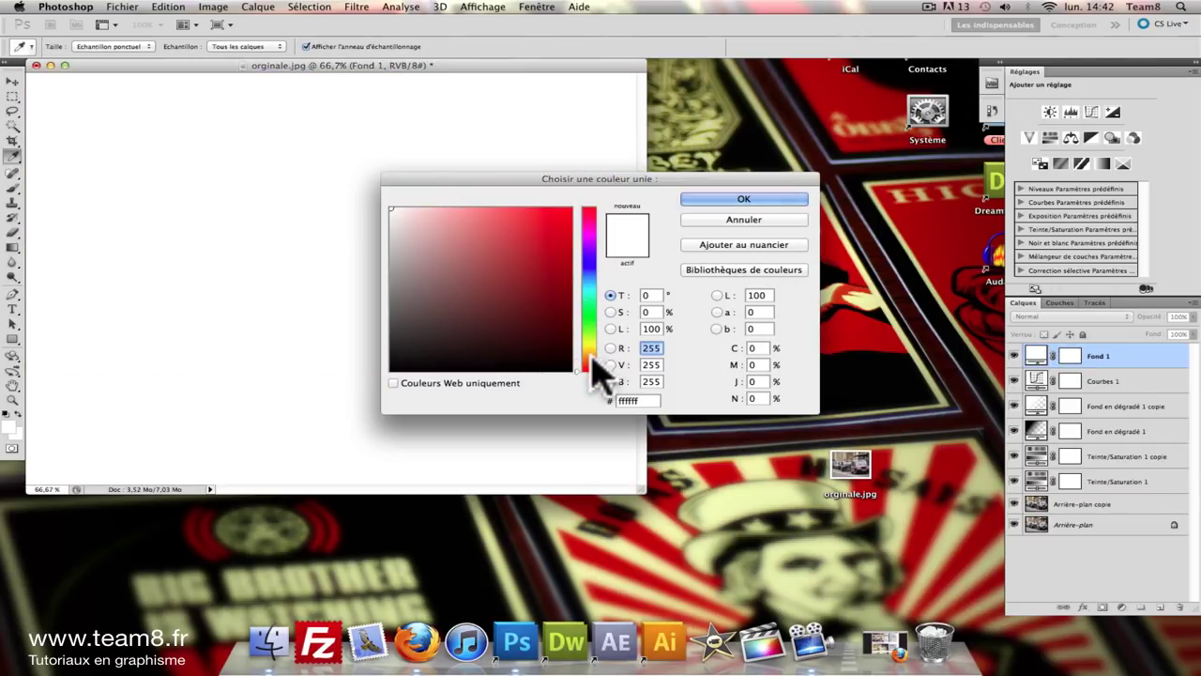
{"action": "left_click_drag", "start_coordinate": [588, 352], "coordinate": [591, 351]}
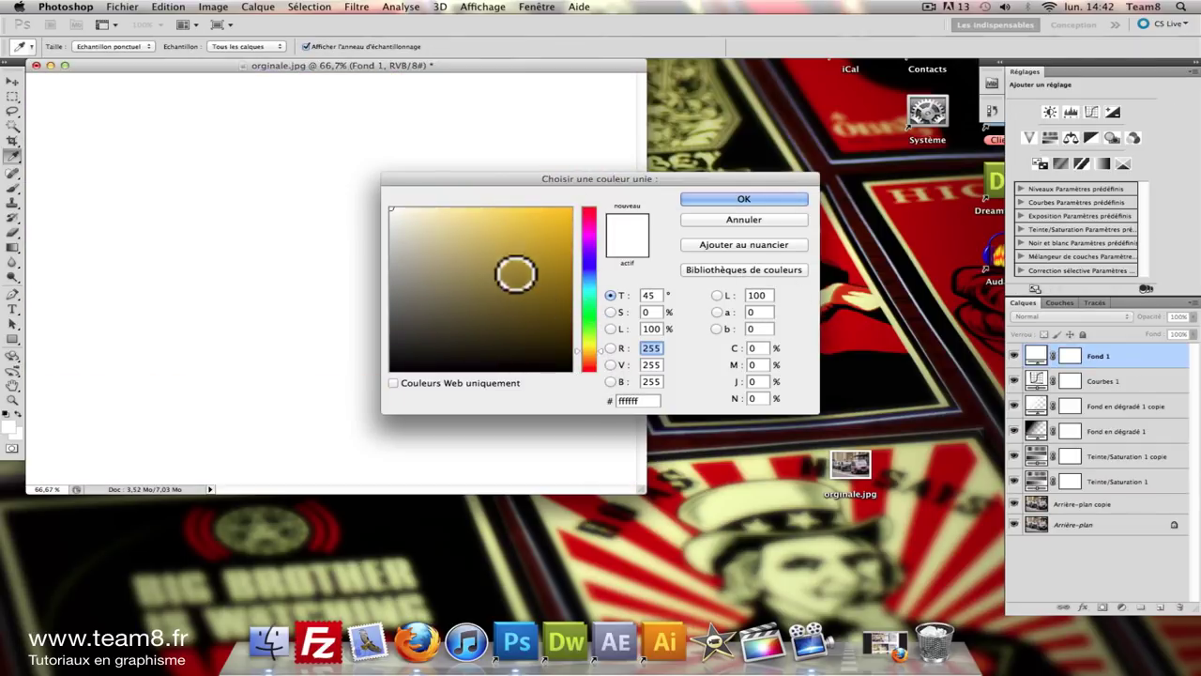
{"action": "left_click_drag", "start_coordinate": [517, 263], "coordinate": [537, 207]}
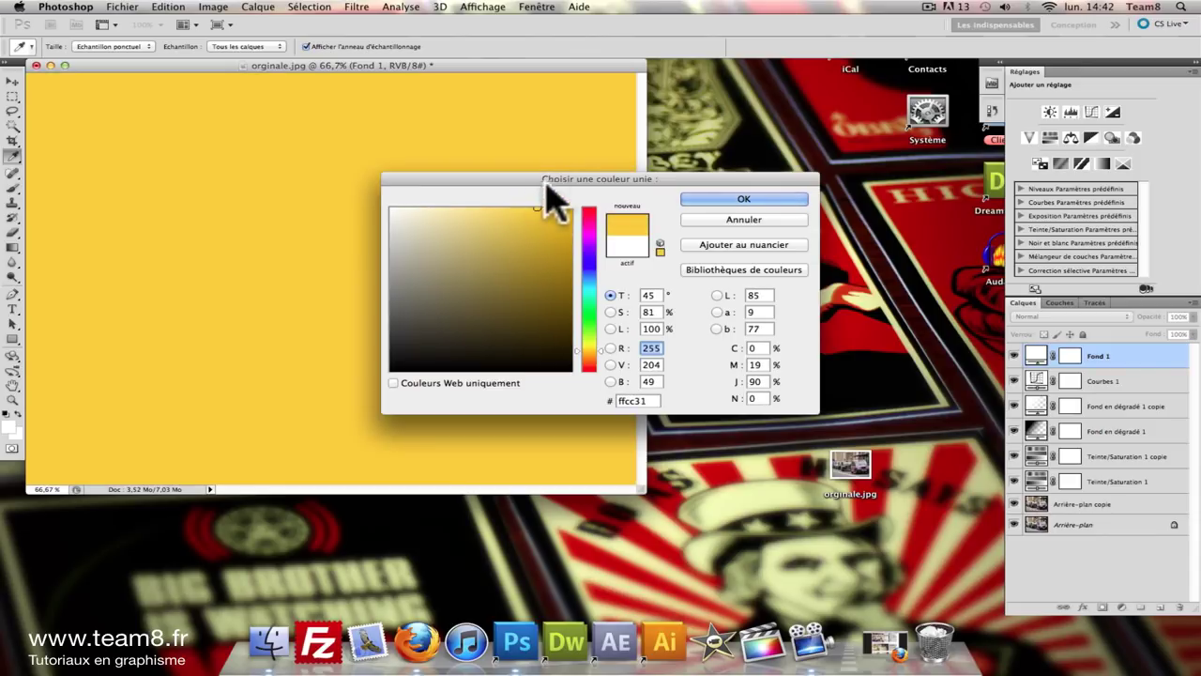
{"action": "left_click", "coordinate": [751, 199]}
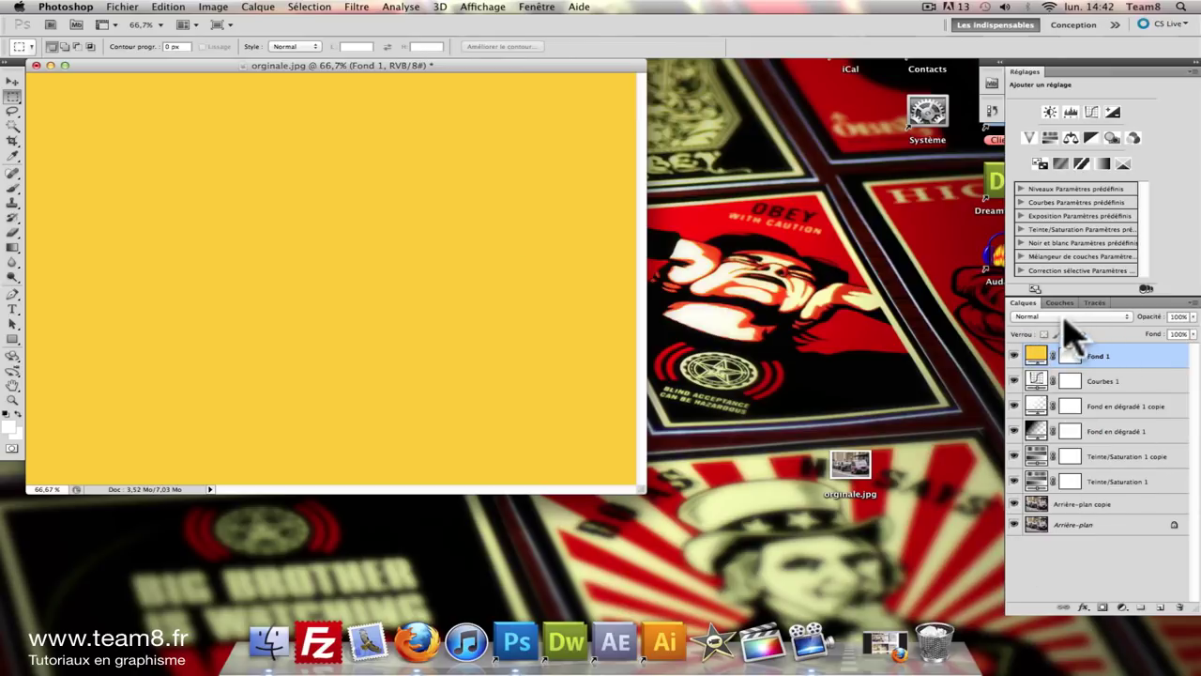
Give the yellow Fond 1 layer 20% opacity and the Lumière tamisée blend mode.
{"action": "type", "text": "2"}
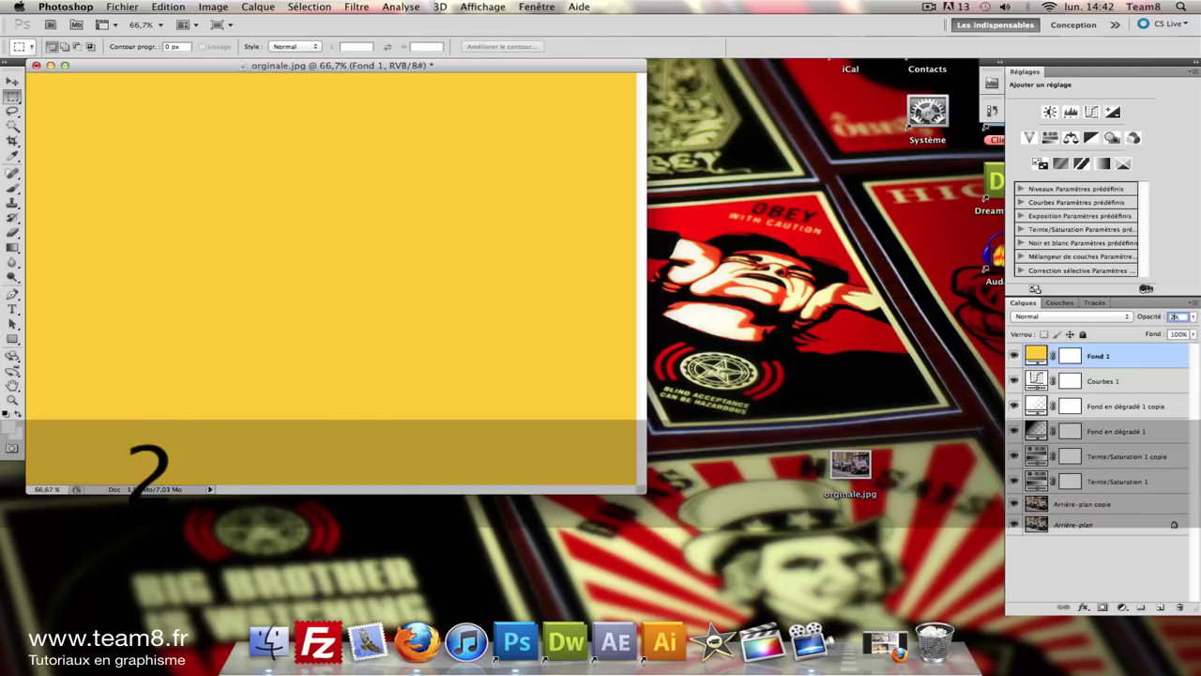
{"action": "type", "text": "0"}
{"action": "left_click", "coordinate": [1099, 318]}
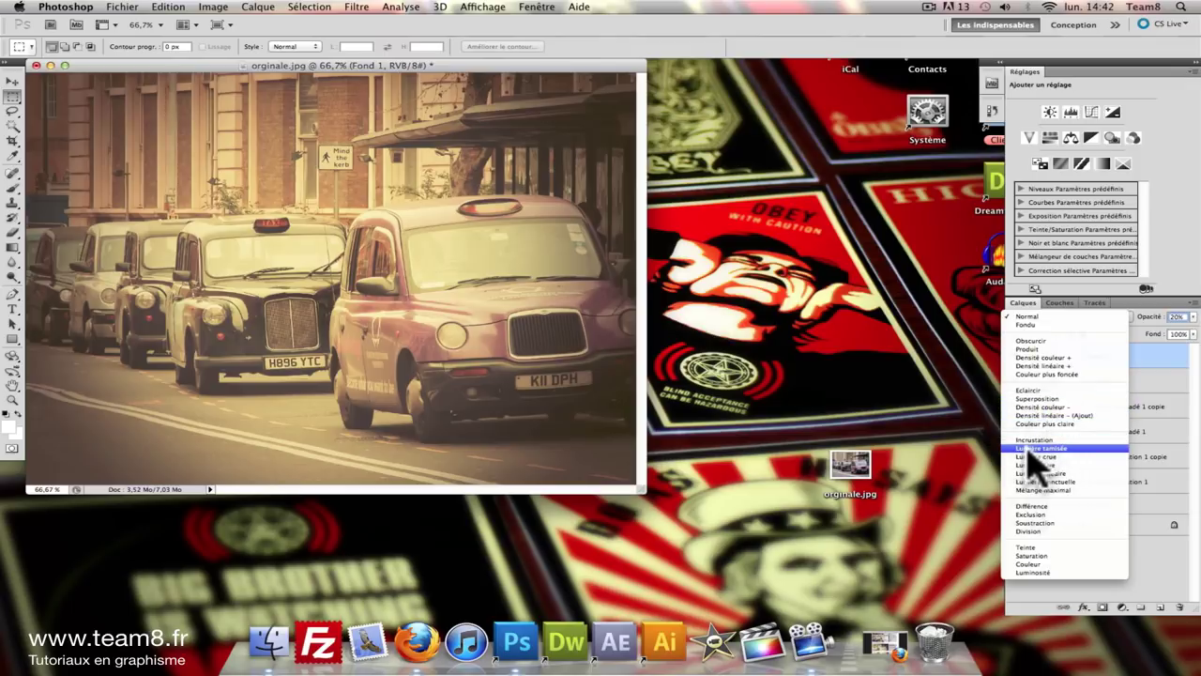
{"action": "left_click", "coordinate": [1032, 448]}
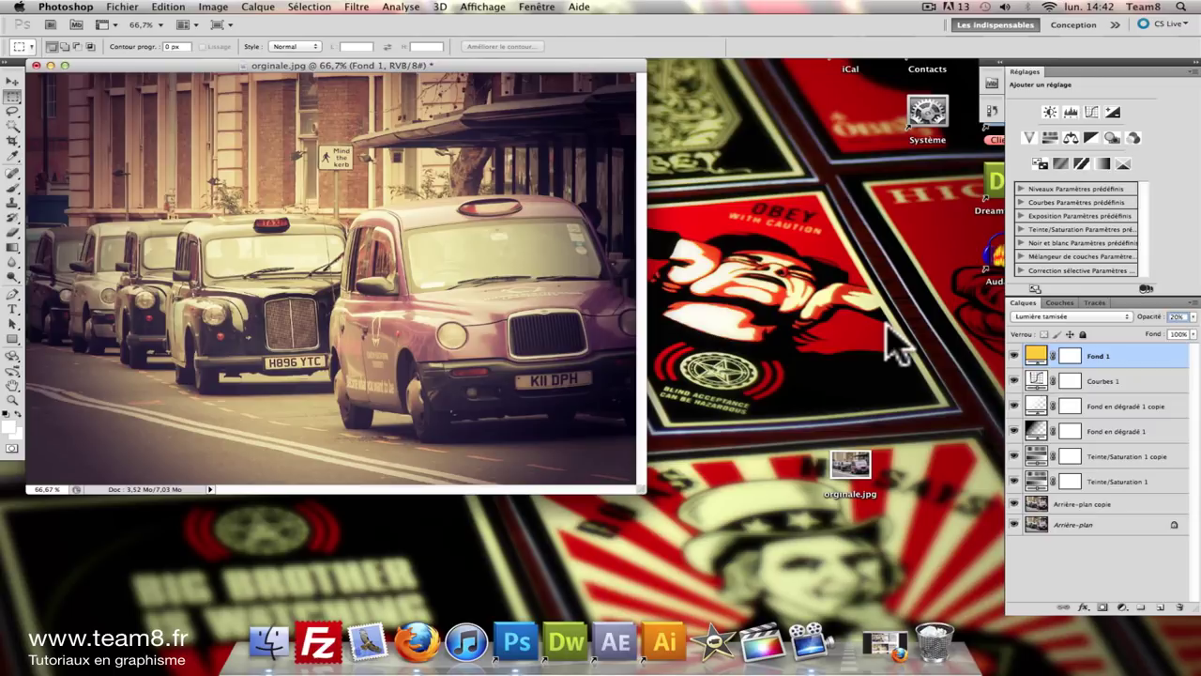
Step through the layers up to Courbes 1, then reselect the Fond 1 layer.
{"action": "left_click", "coordinate": [1098, 482]}
{"action": "left_click", "coordinate": [1099, 430]}
{"action": "left_click", "coordinate": [1094, 405]}
{"action": "left_click", "coordinate": [1098, 378]}
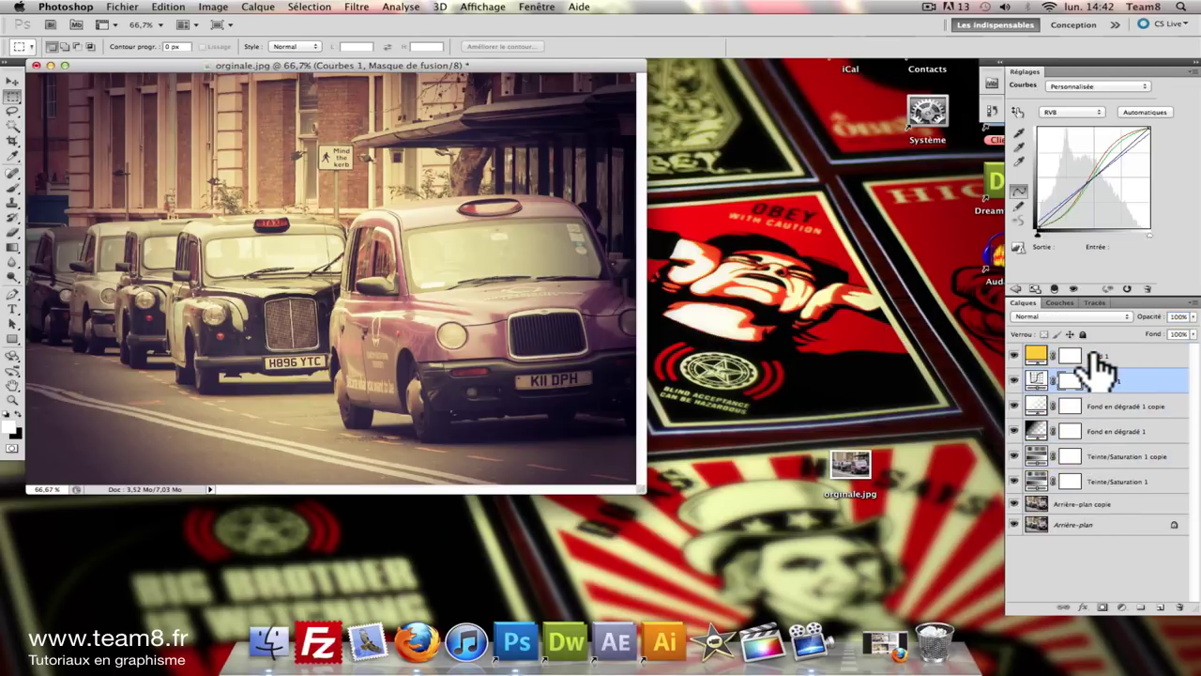
{"action": "left_click", "coordinate": [1095, 357]}
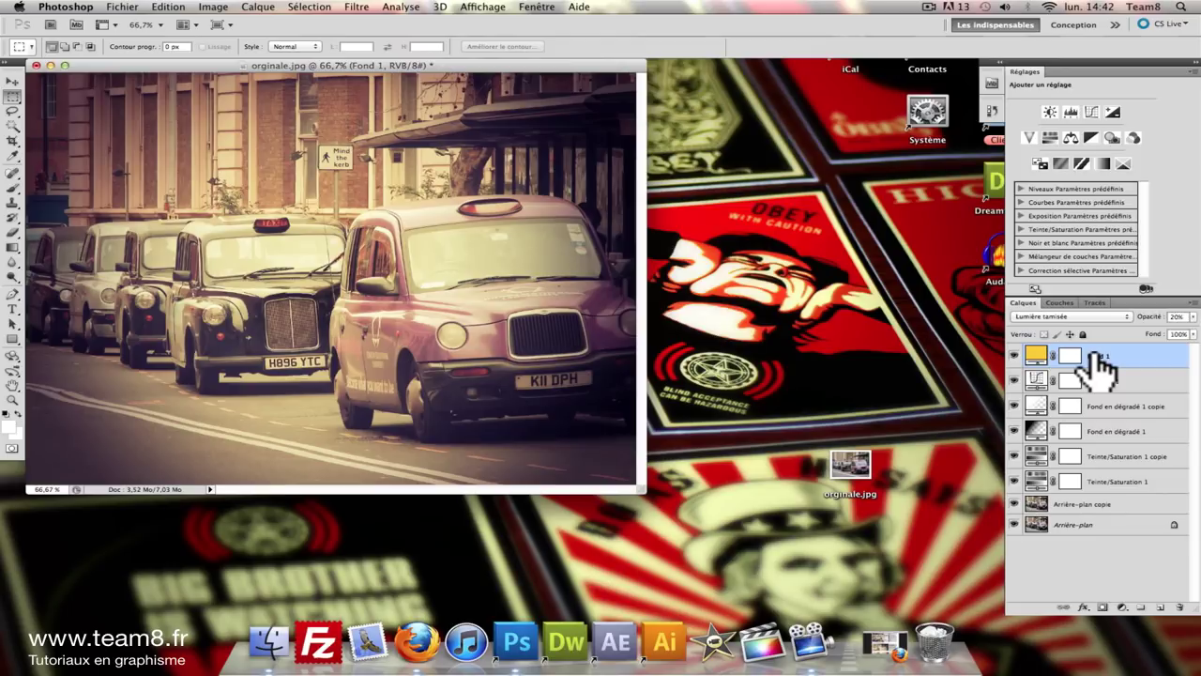